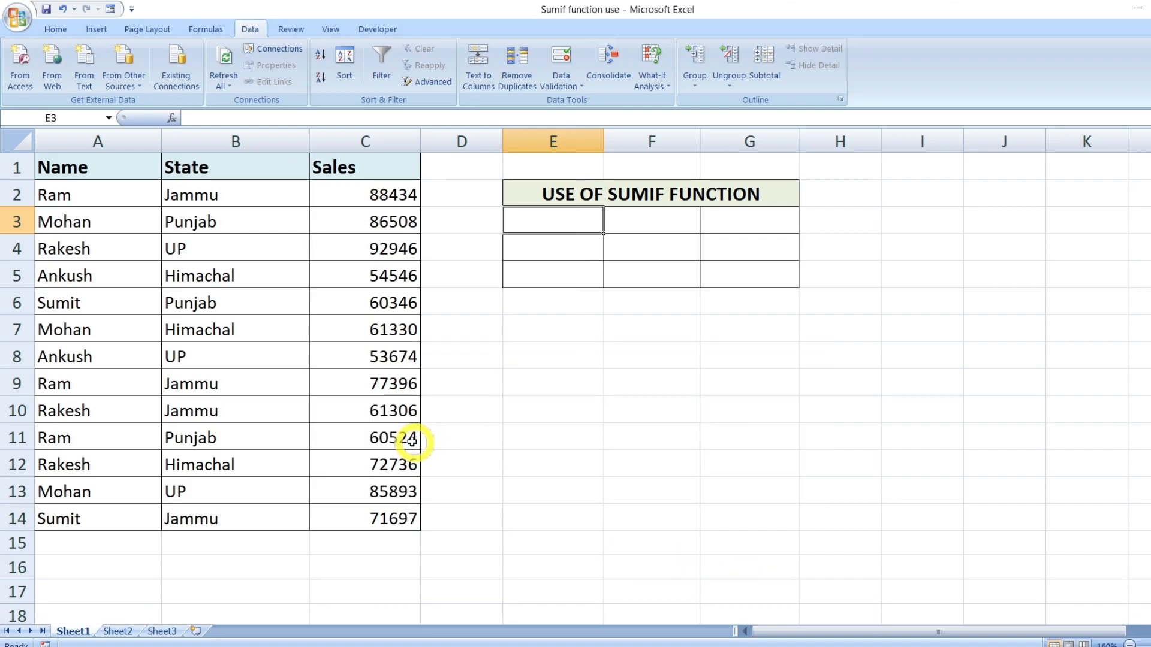
- Examine the Name, State and Sales columns in A1:C14 and the rows belonging to the salesperson listed in A2
drag(103, 173, 350, 517)
drag(141, 178, 116, 518)
drag(249, 171, 237, 508)
drag(390, 168, 390, 514)
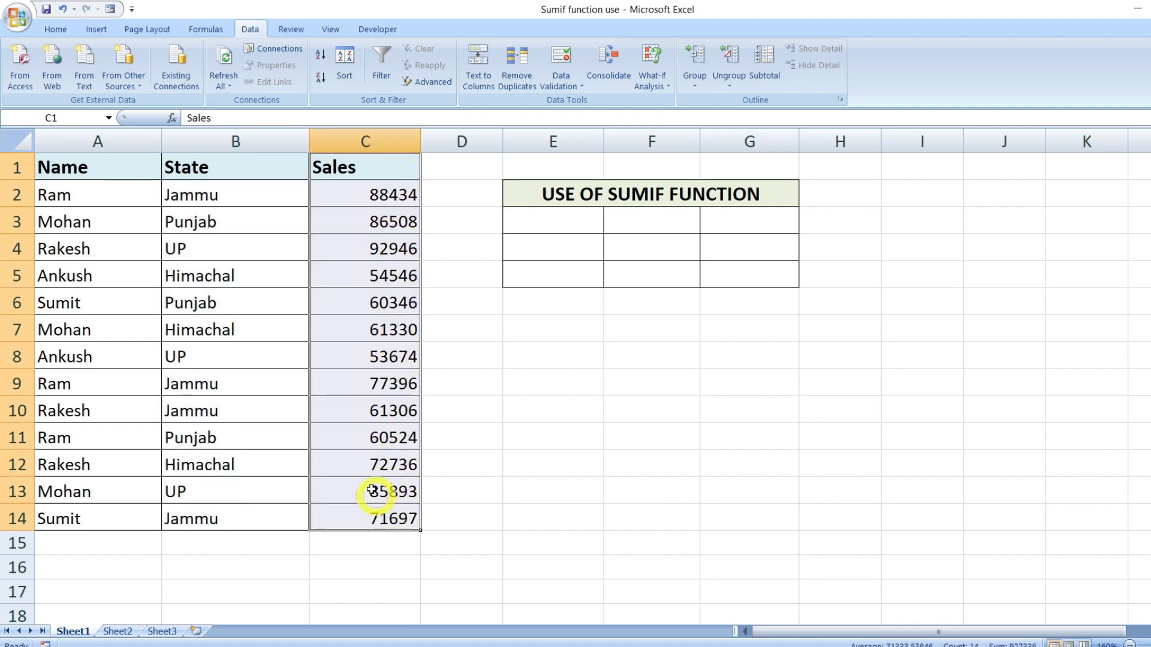
click(137, 198)
click(121, 219)
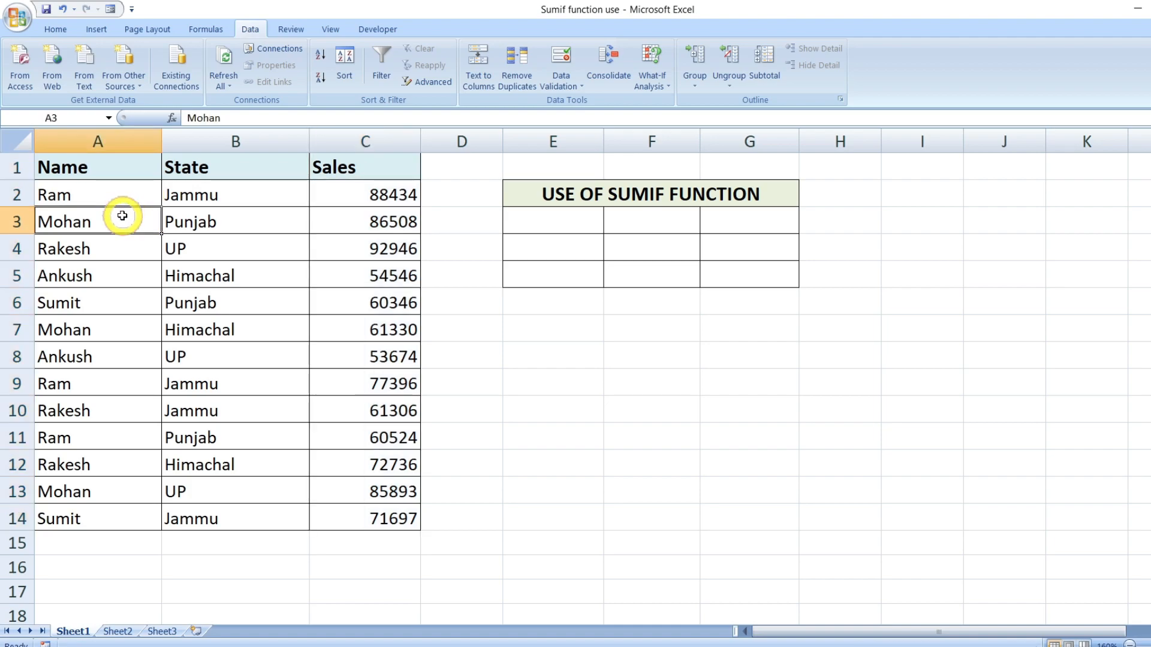
click(103, 252)
click(107, 276)
click(108, 330)
drag(103, 198, 120, 330)
drag(228, 190, 231, 519)
drag(378, 193, 380, 516)
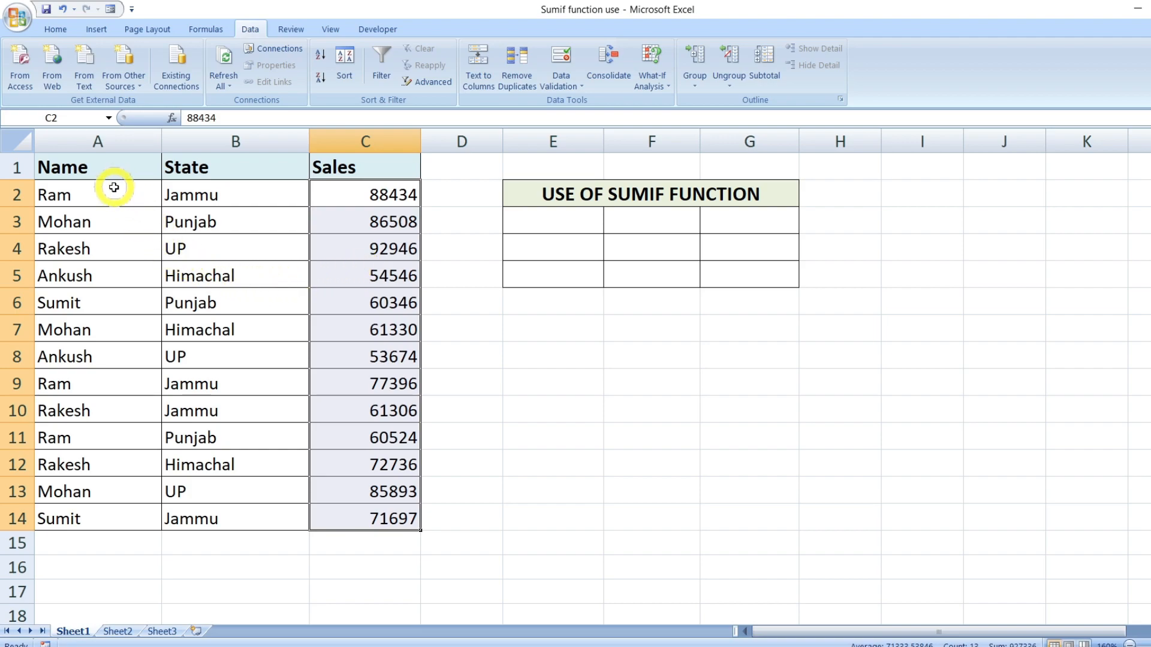
drag(113, 187, 371, 194)
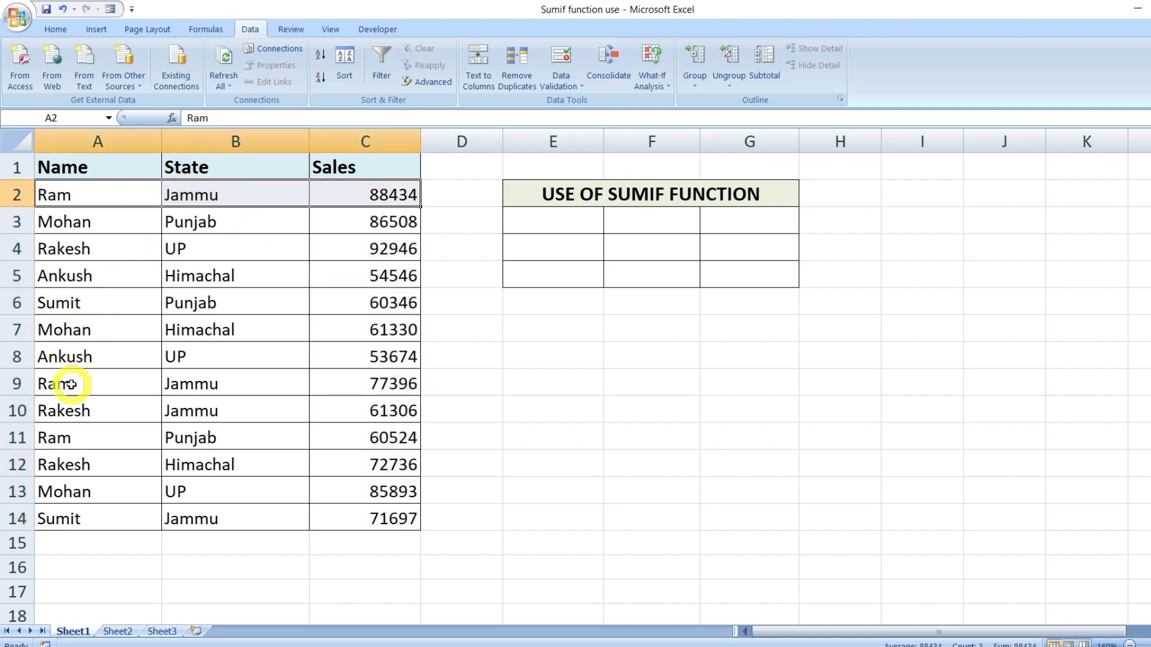
drag(72, 384, 384, 382)
drag(76, 440, 369, 438)
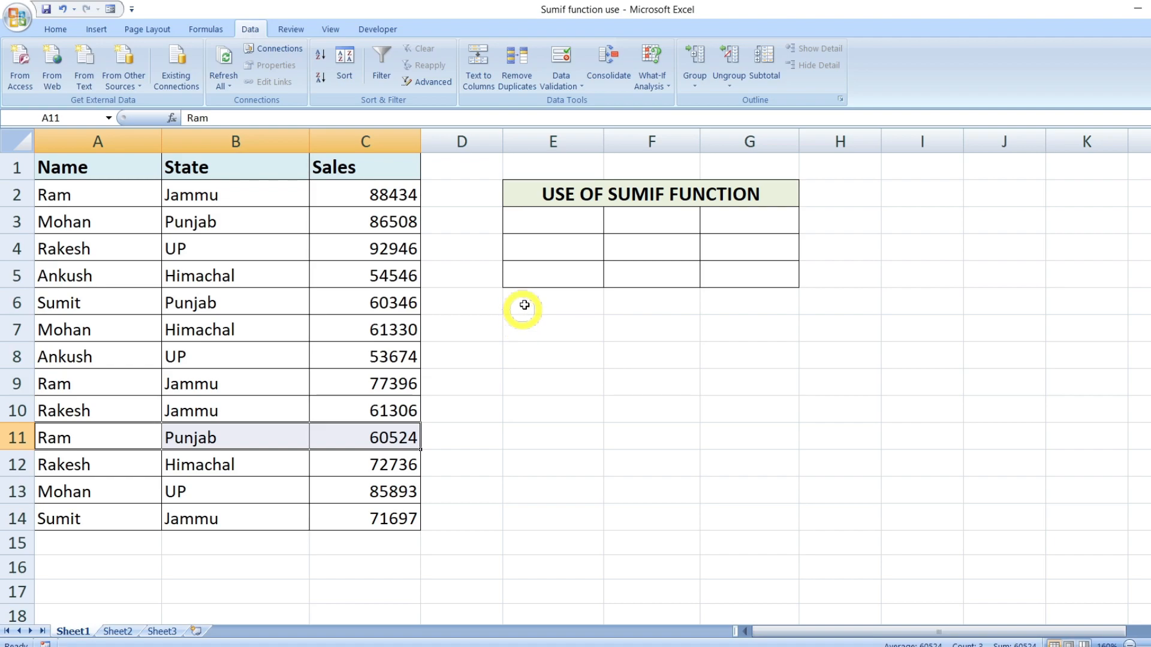
- Enter the salesperson's name from A2 in E3 and total that person's sales in F3 with =SUMIF(A2:A14,E3,C2:C14)
click(566, 219)
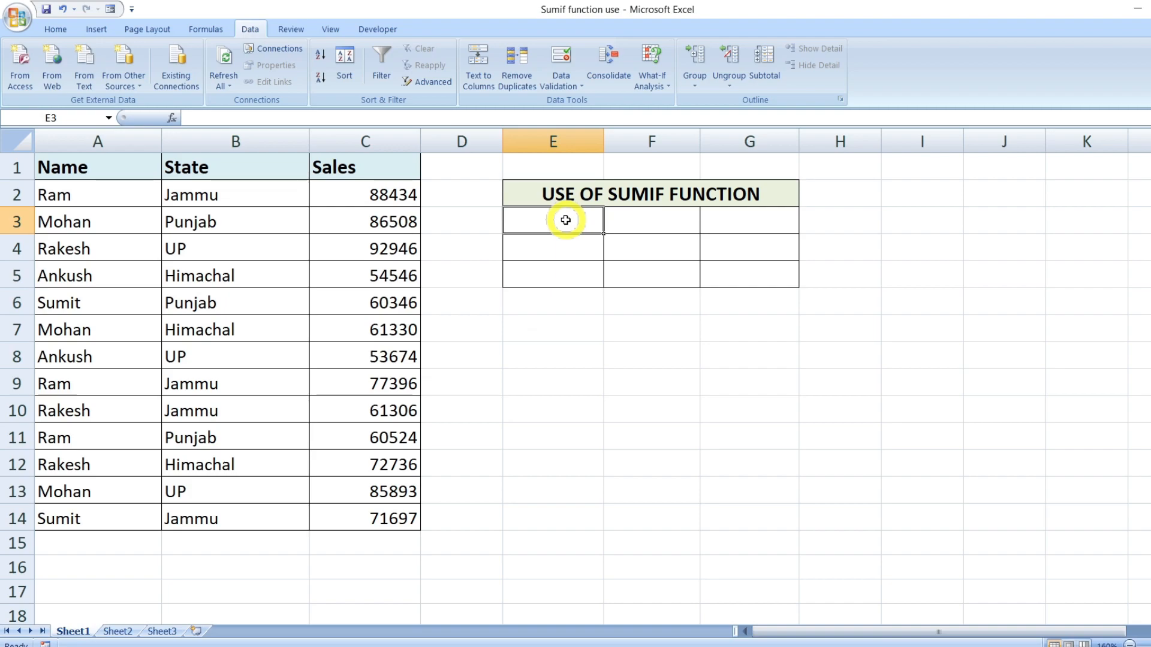
text(R)
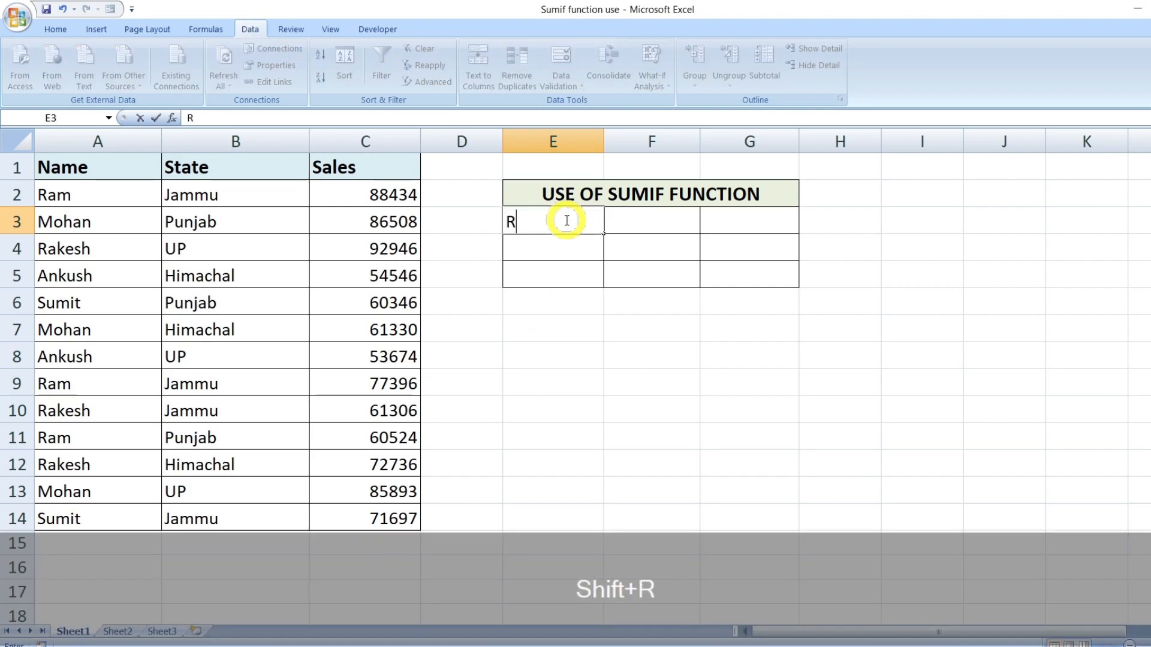
text(am)
click(662, 218)
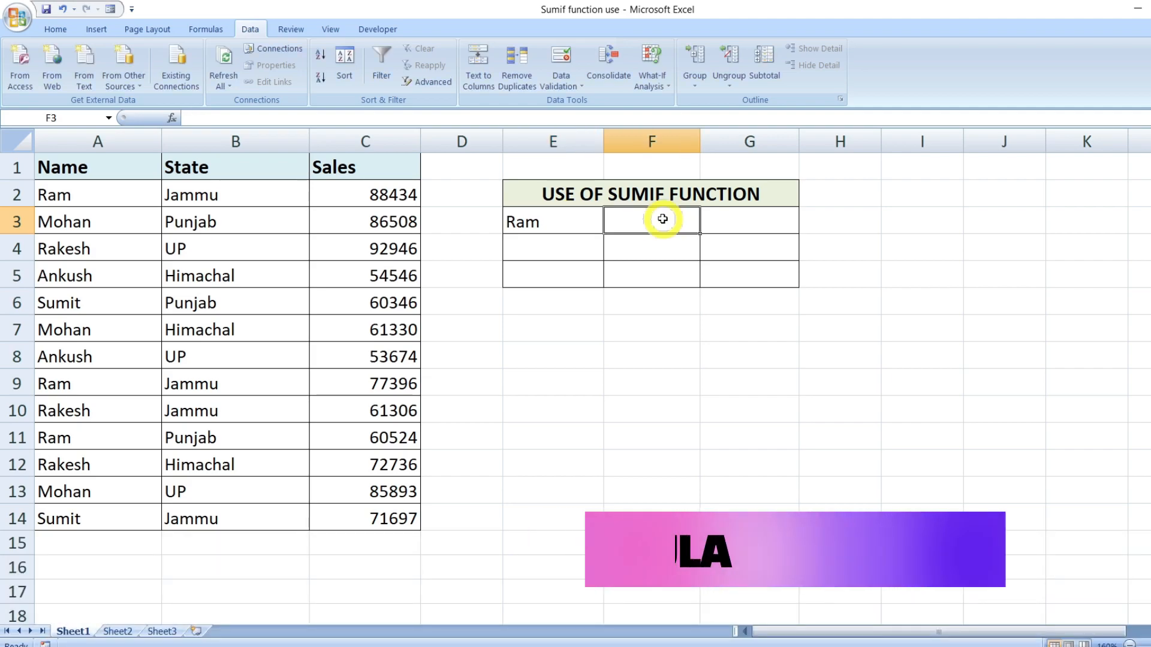
text(=sum)
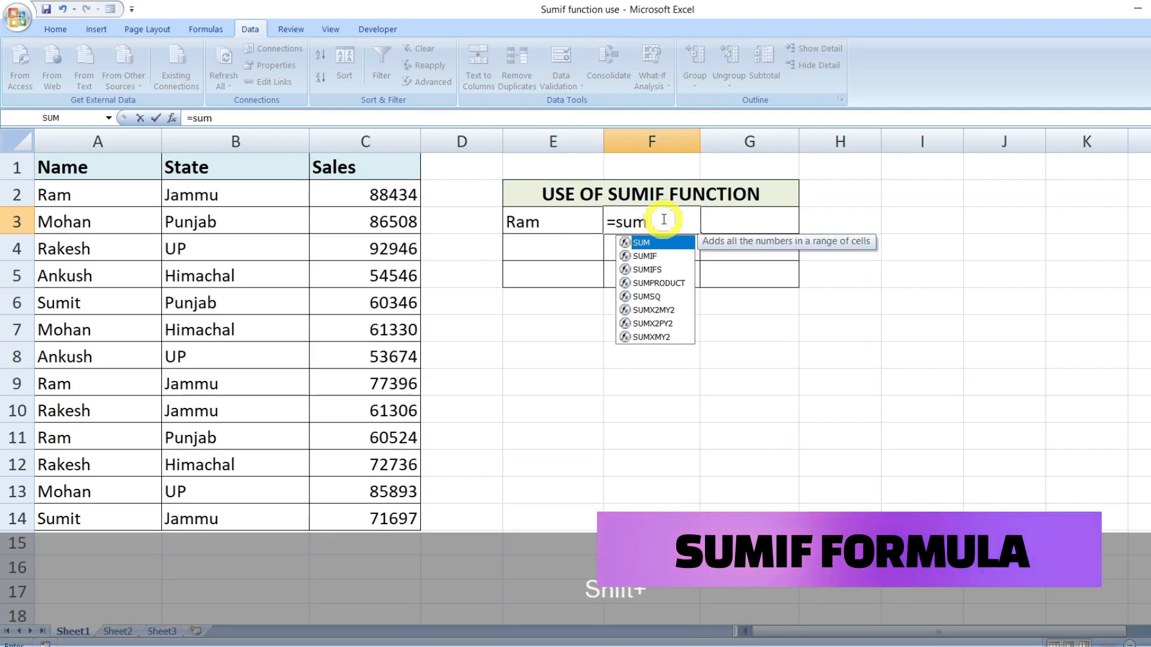
text(if()
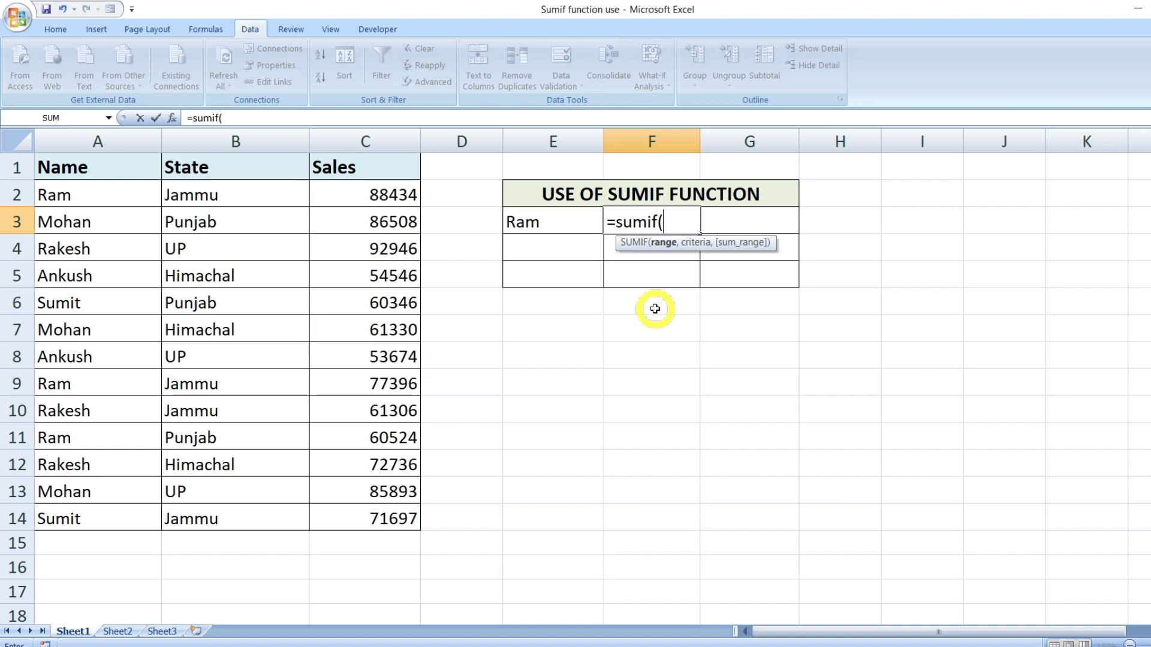
drag(111, 191, 90, 518)
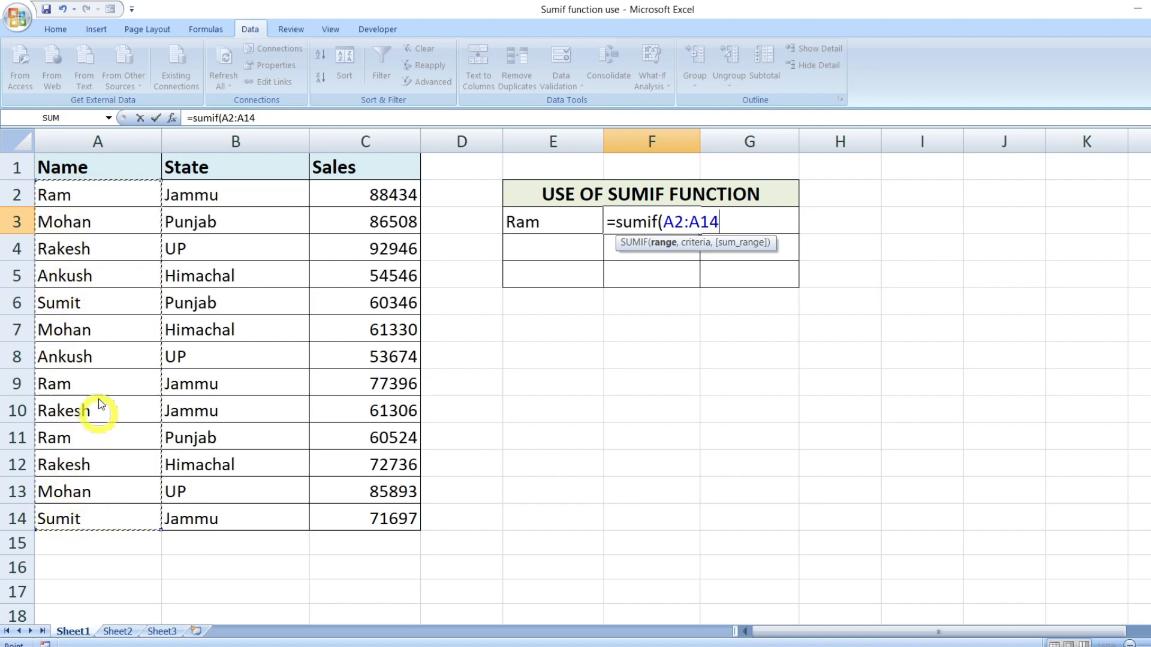
text(,)
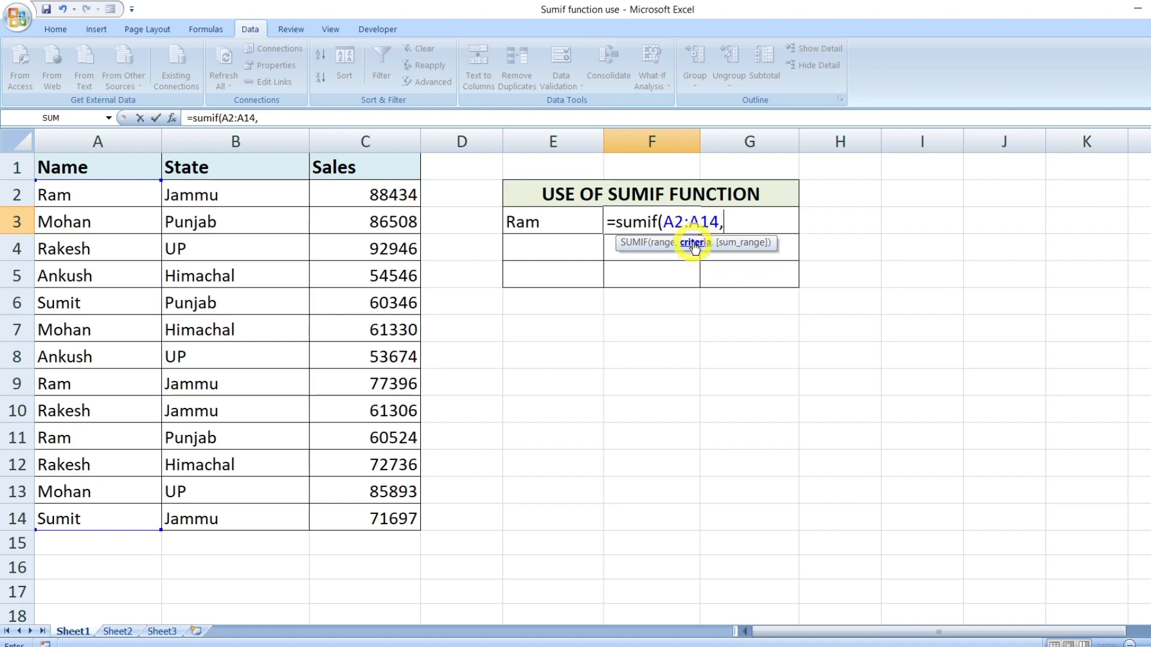
click(548, 224)
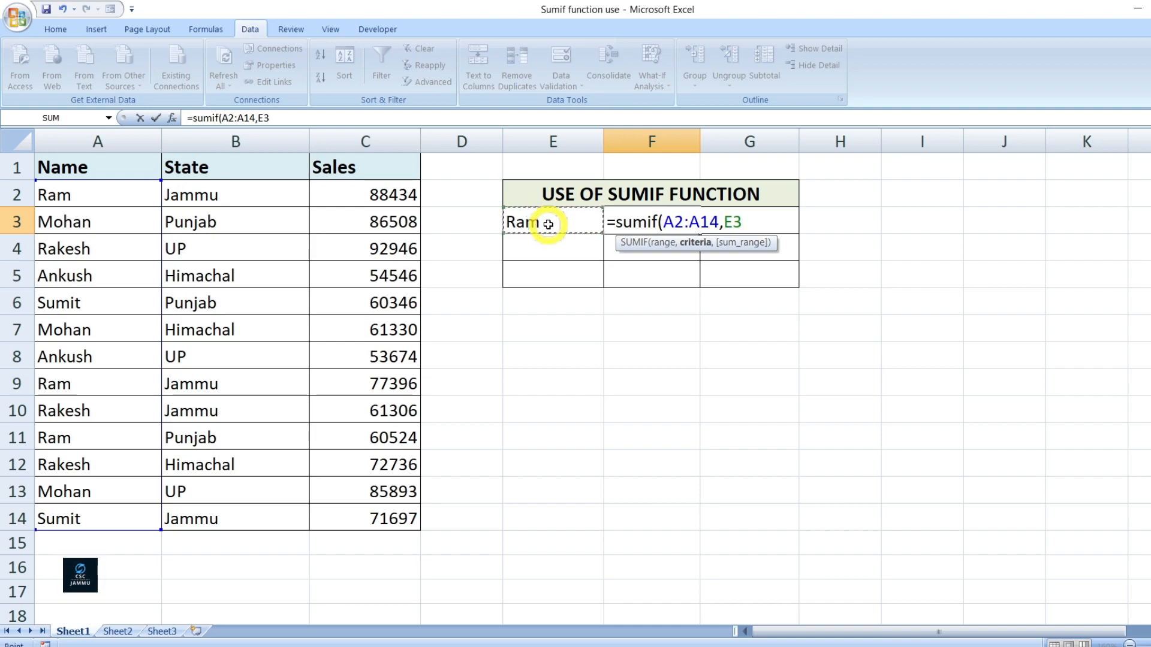
text(,)
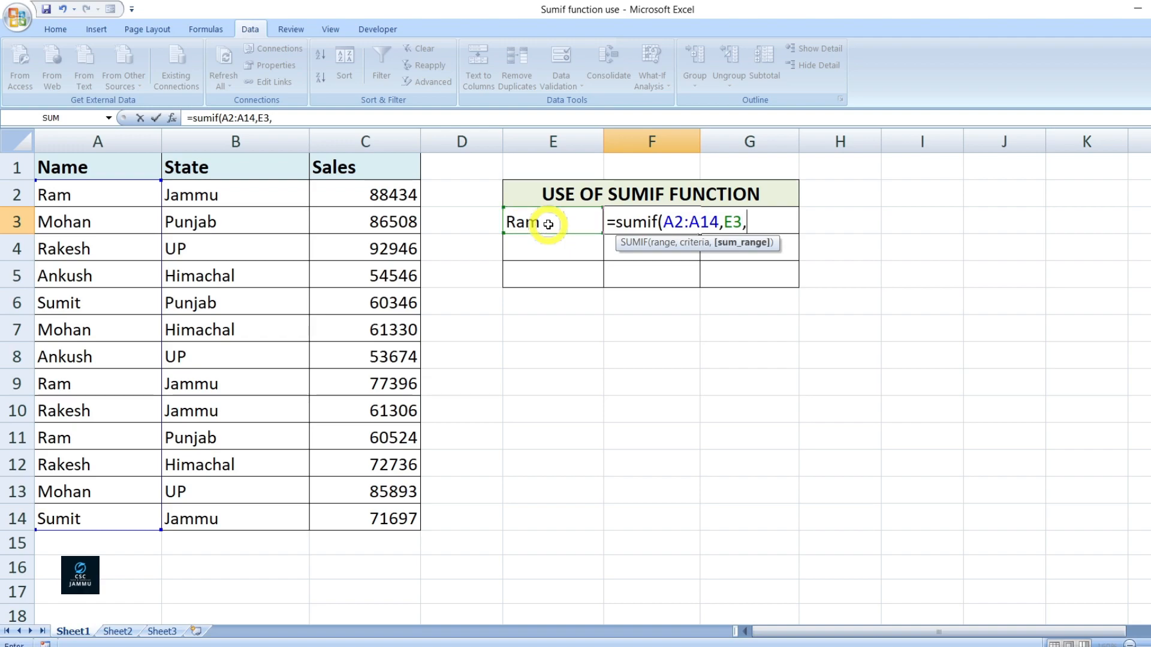
drag(396, 191, 386, 520)
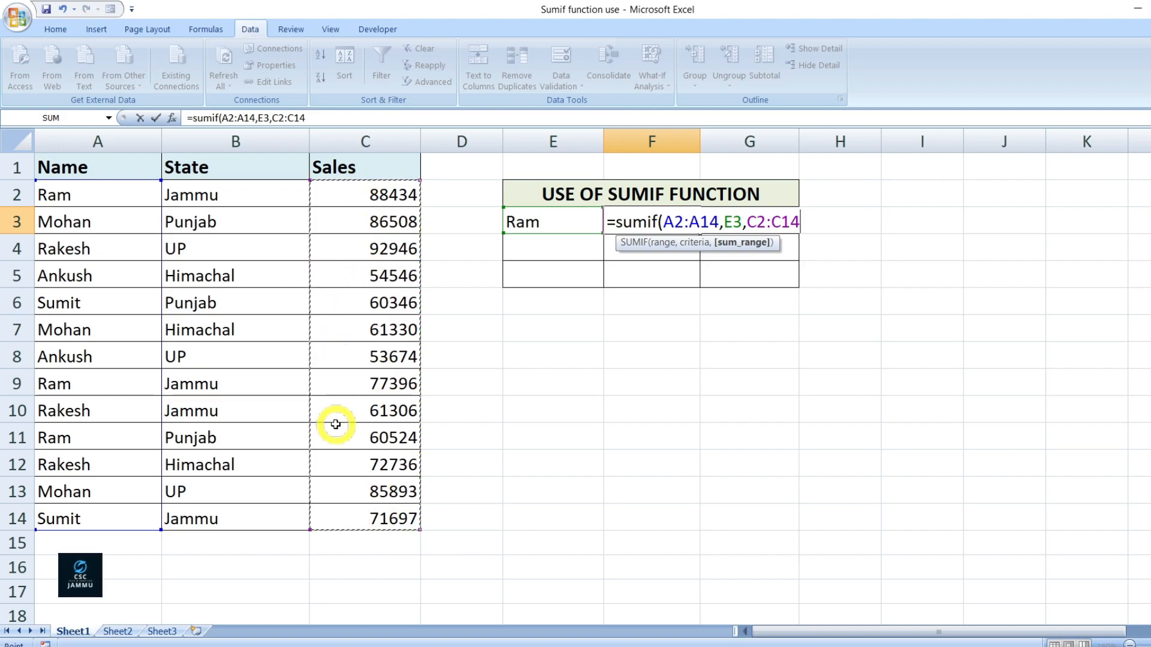
text())
key(Return)
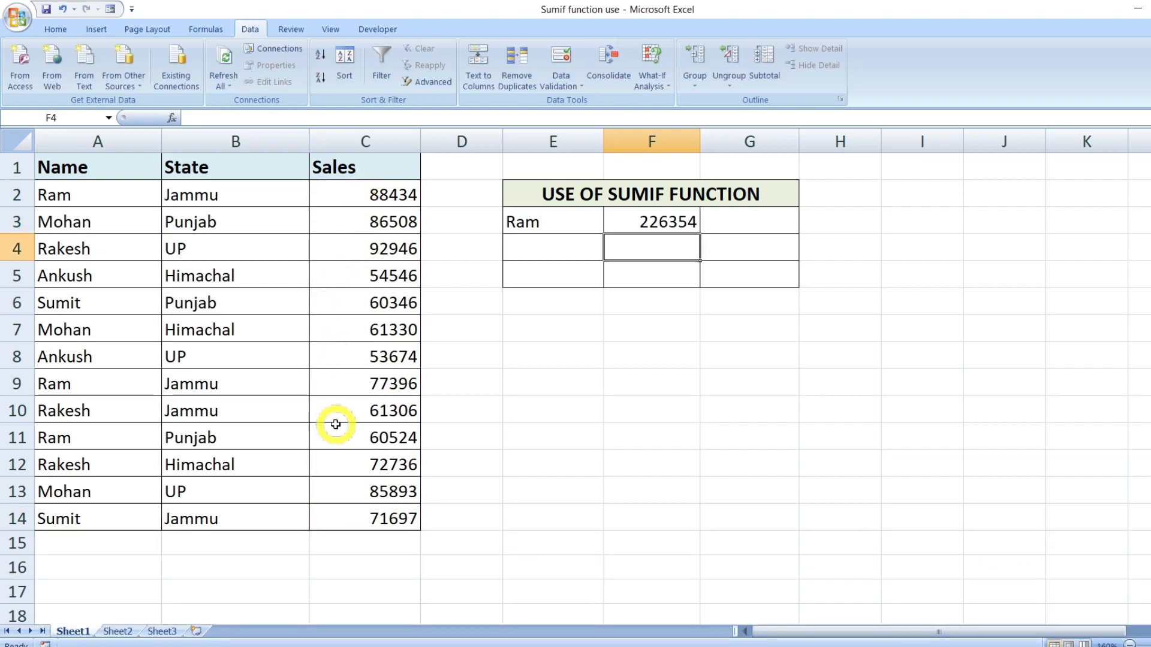
- Check the SUMIF formula in F3 against the matching sales figures in C2, C9 and C11
click(639, 217)
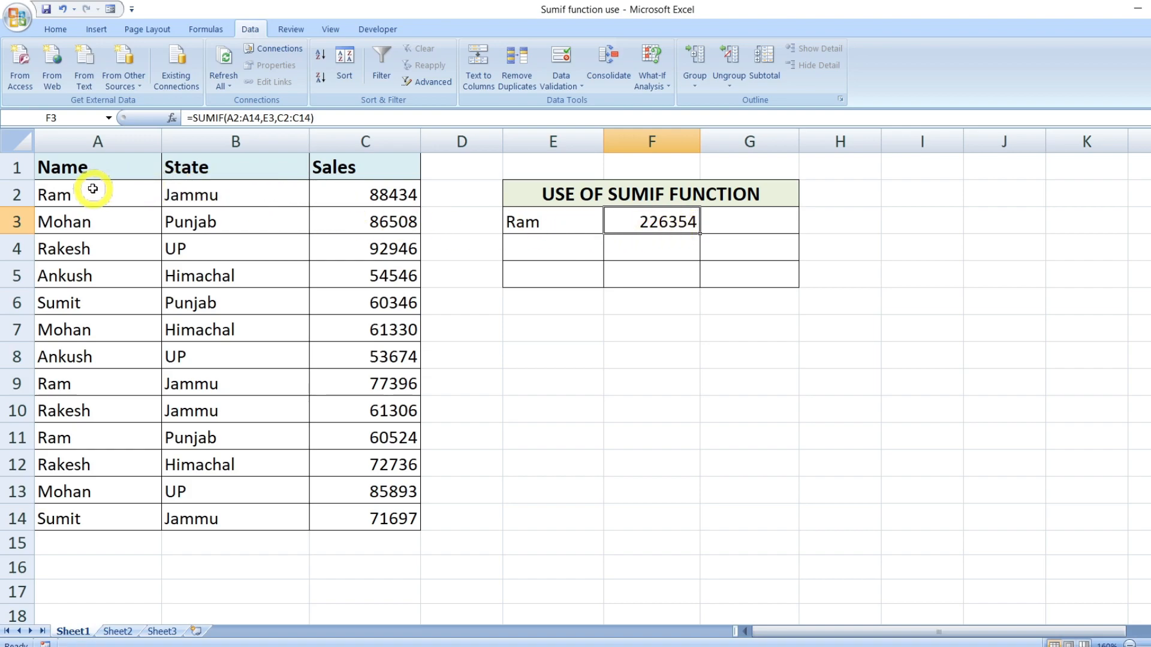
drag(90, 191, 359, 191)
click(387, 193)
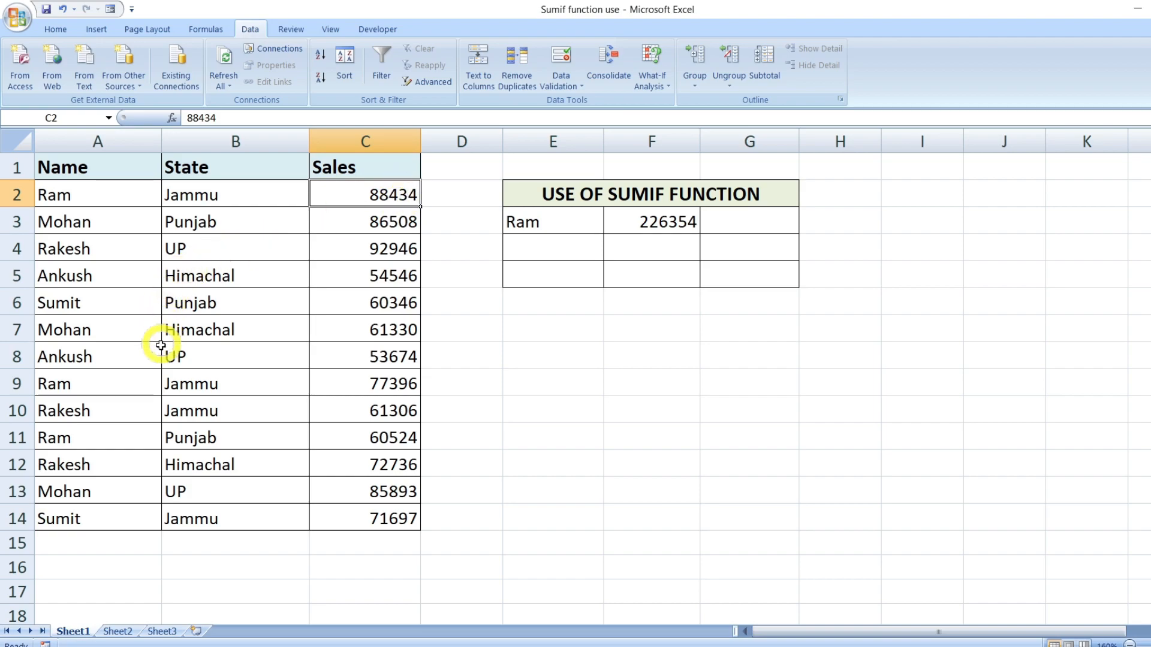
click(406, 379)
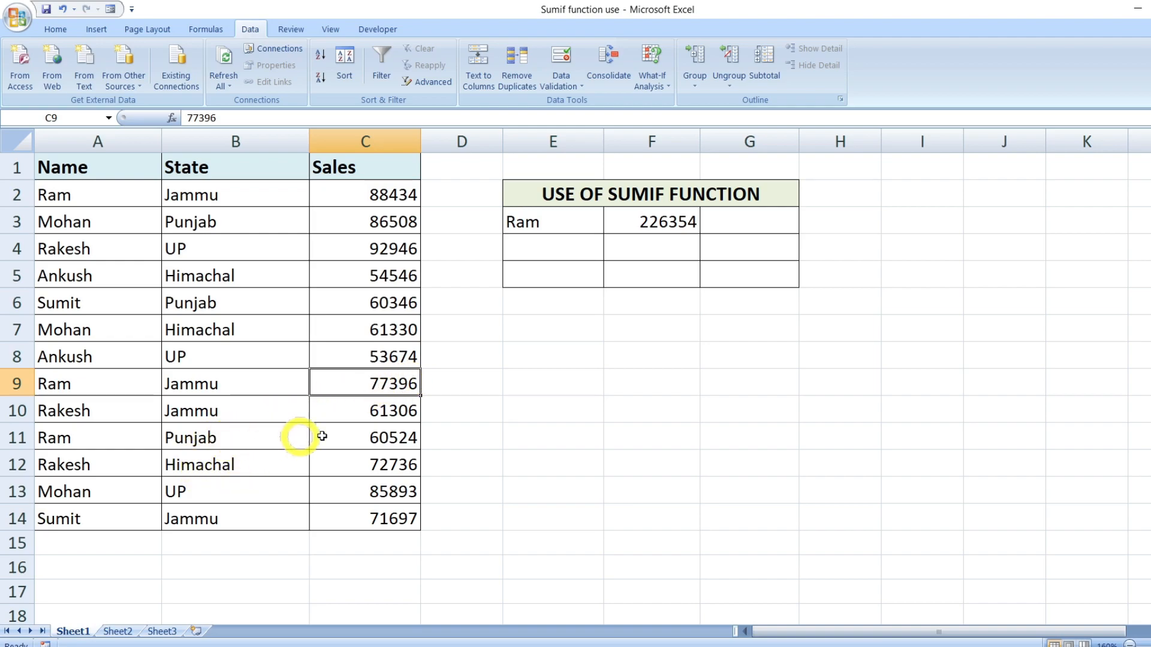
click(407, 438)
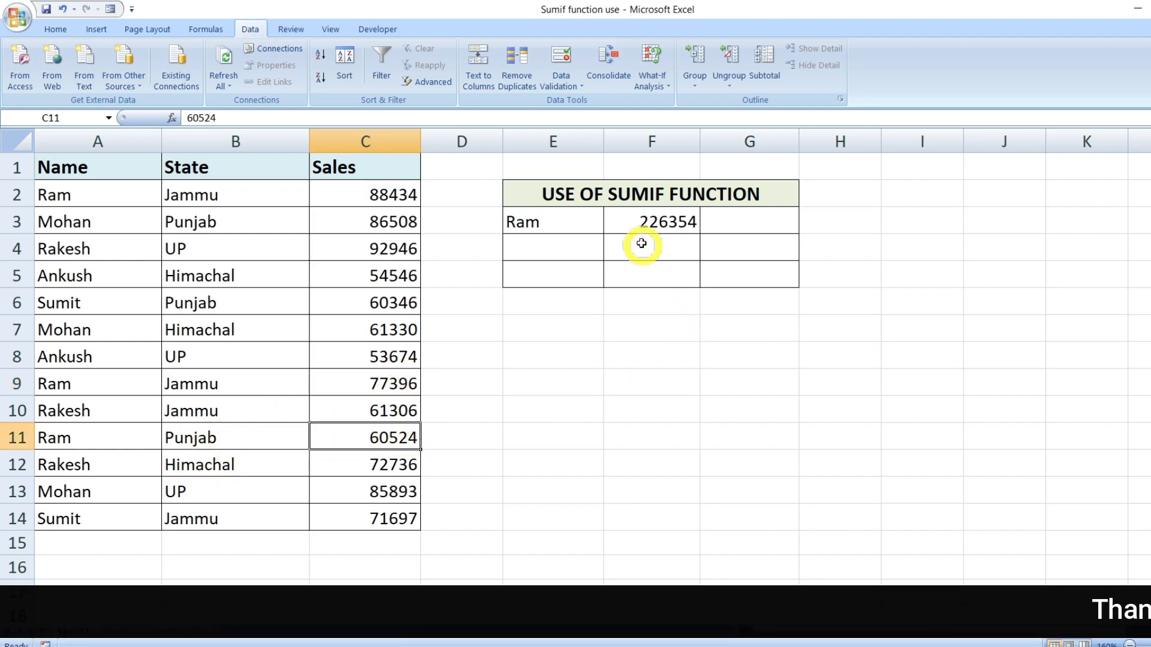
click(660, 220)
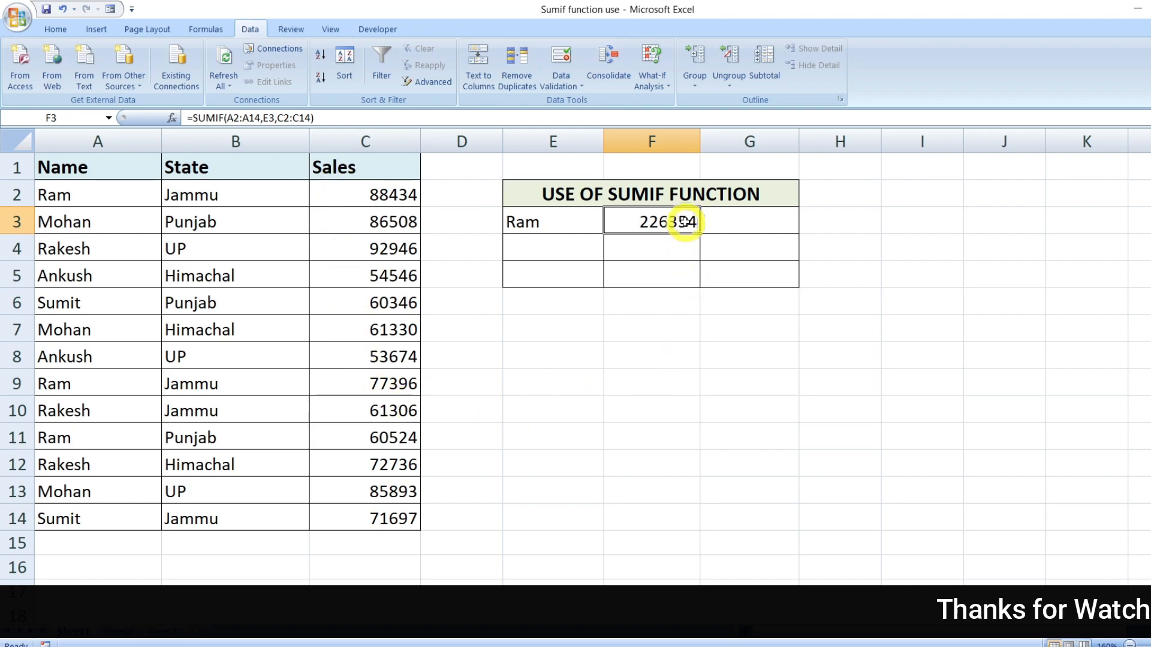
- Replace the criterion in E3 with the salesperson's name from A3
click(554, 219)
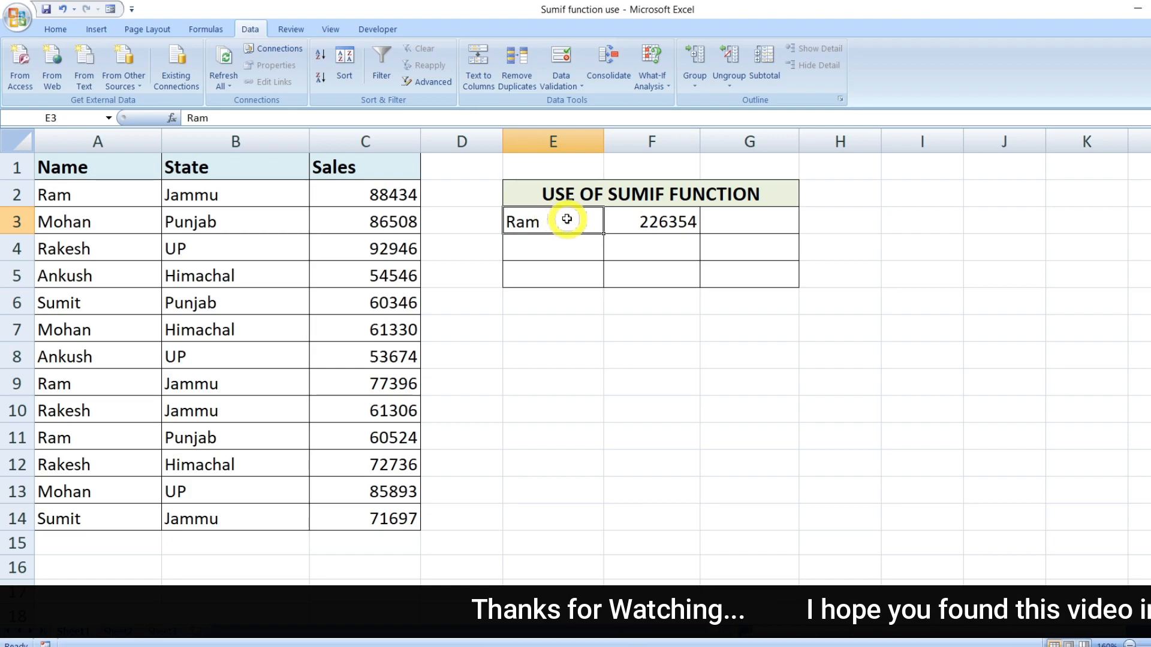
text(Mohan)
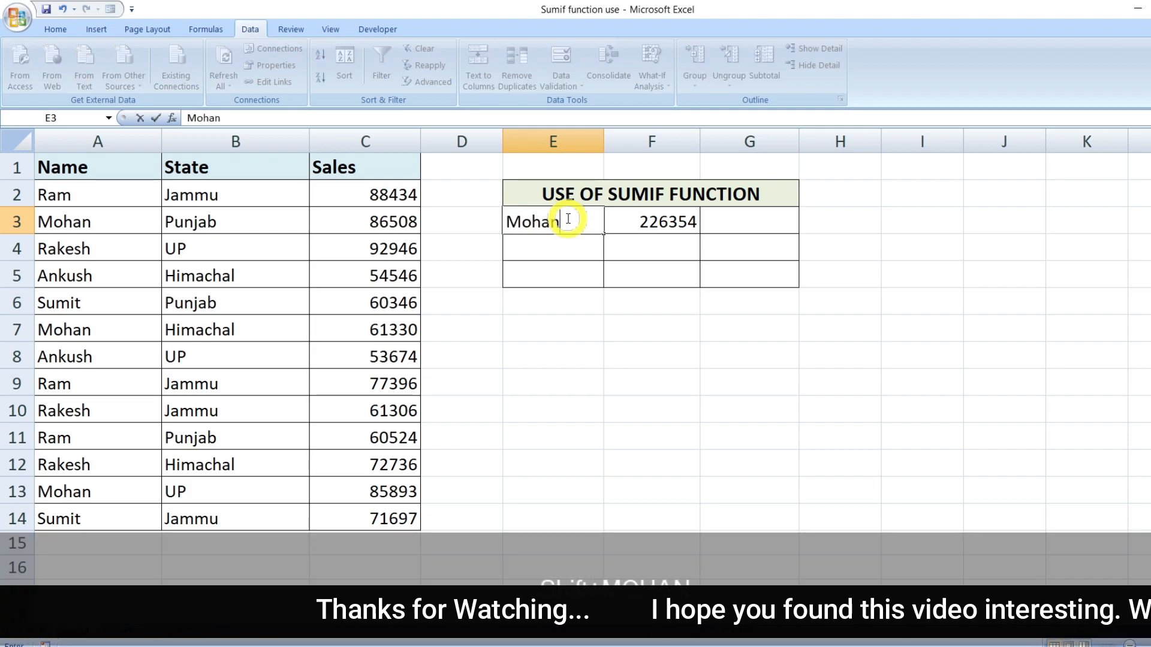
key(Return)
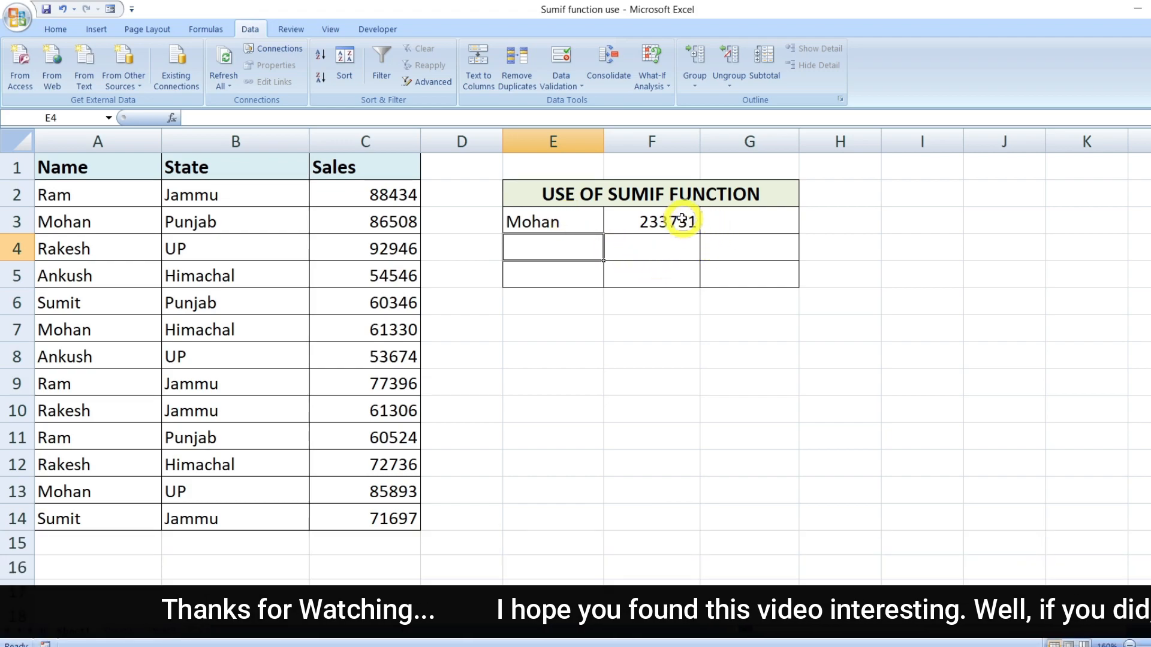
- Compare the total in F3 with that salesperson's records in rows 3, 7 and 13
click(684, 220)
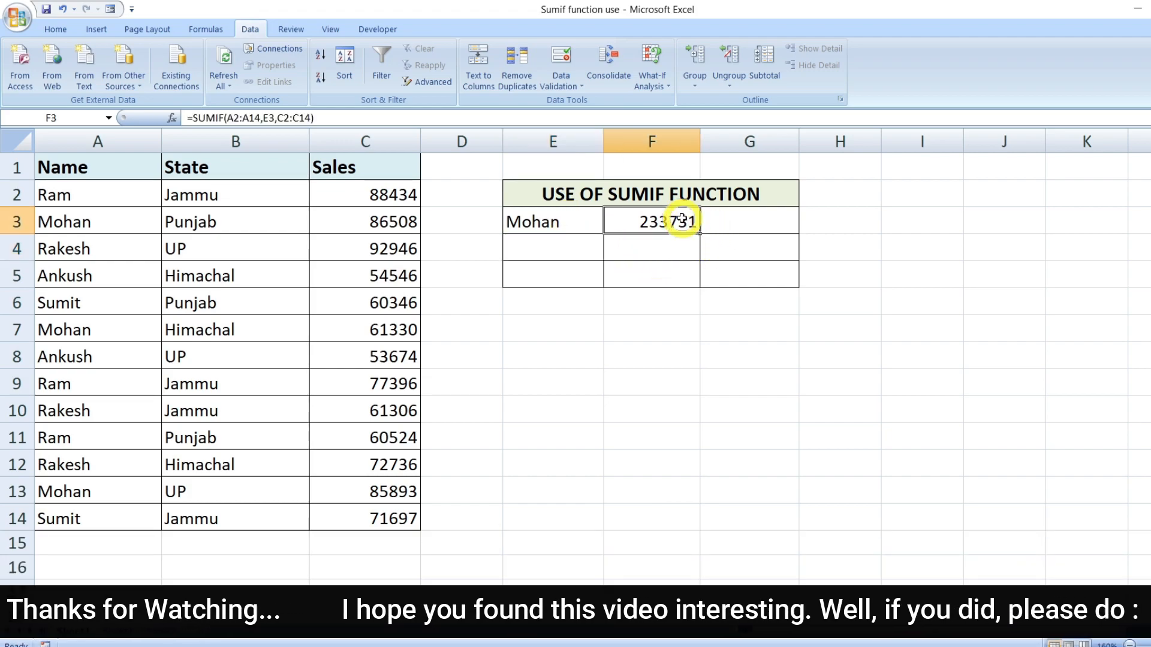
drag(123, 223, 416, 228)
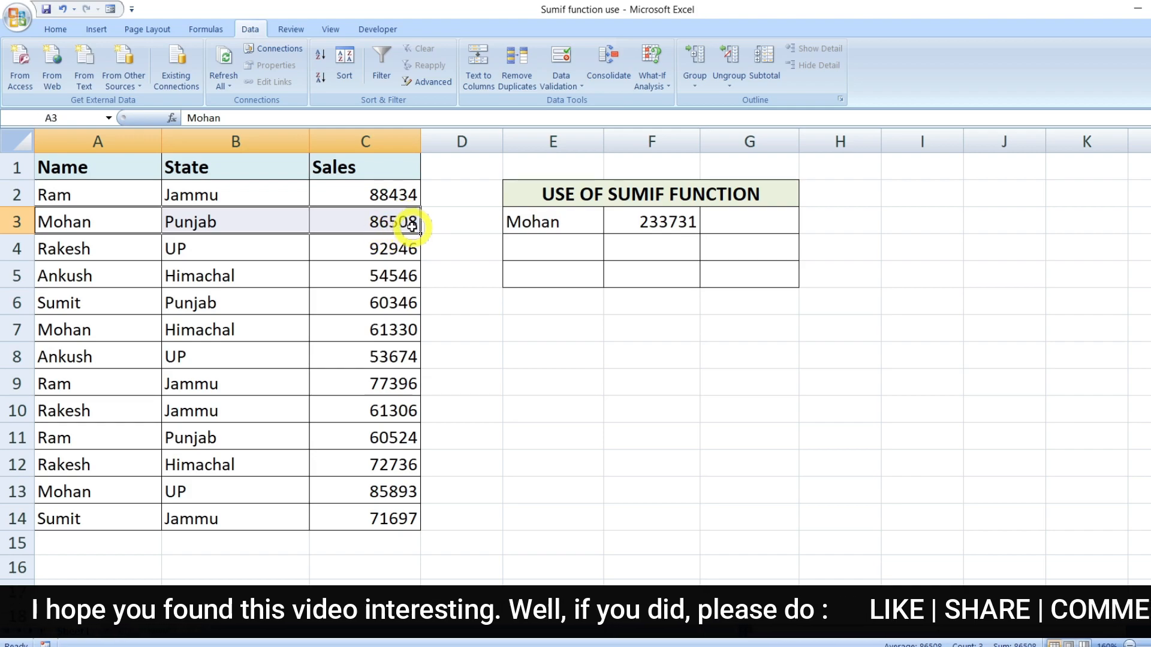
drag(120, 331, 384, 326)
drag(60, 492, 415, 480)
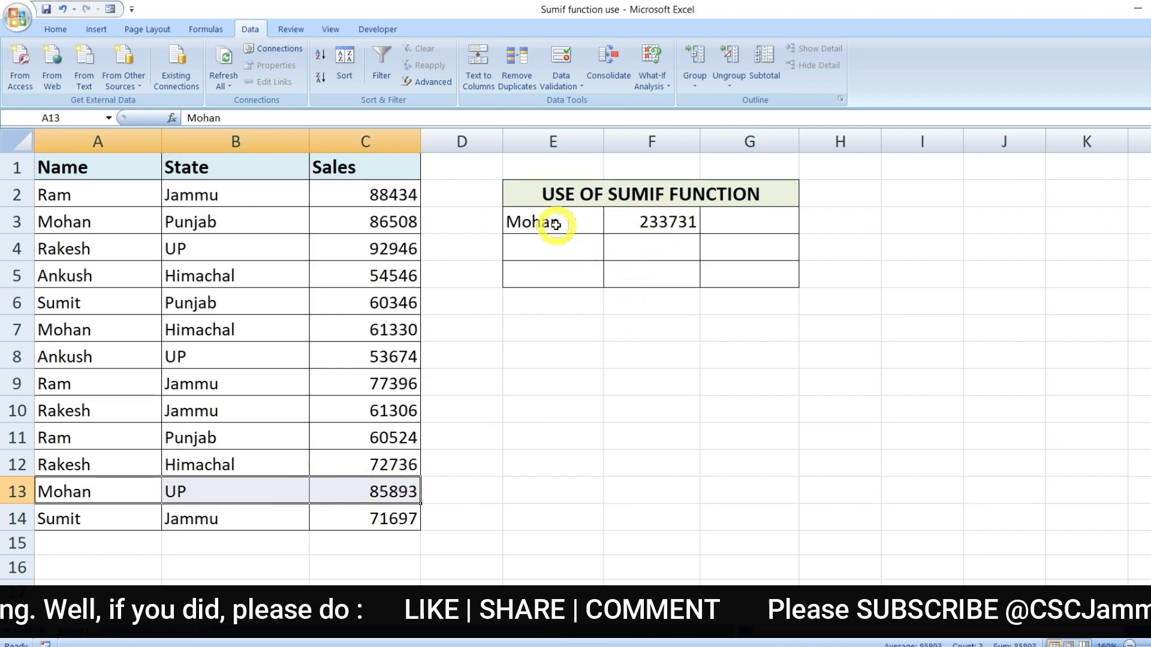
- Change the criterion in E3 to the salesperson's name listed in A6
click(556, 223)
text(Su)
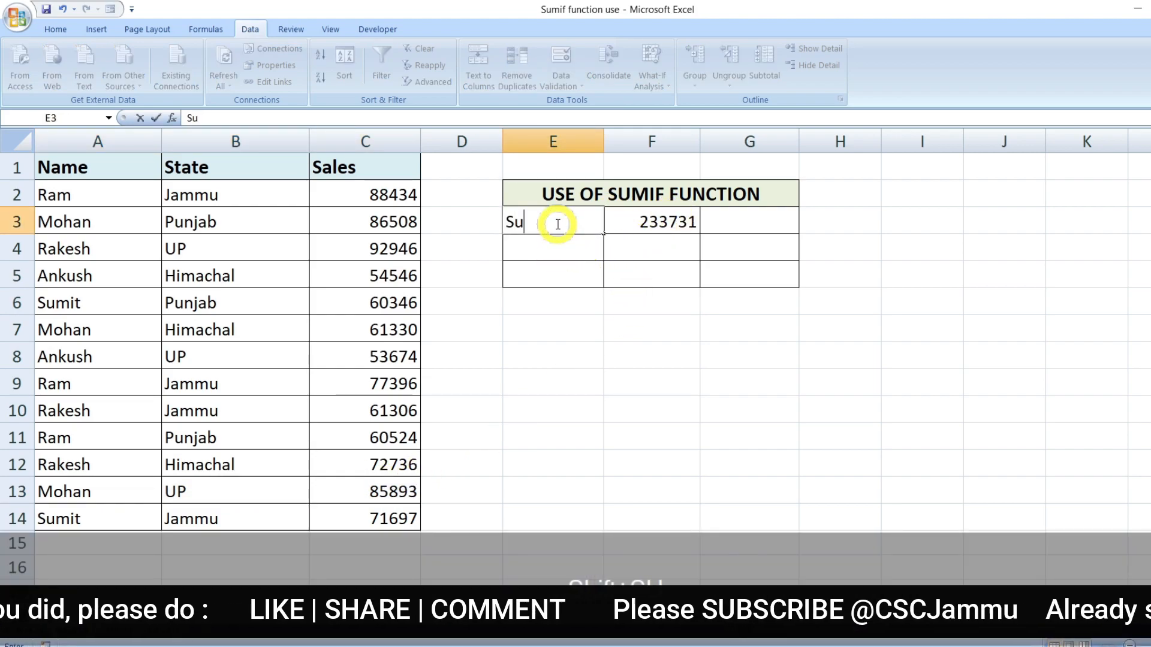
text(mit)
key(Return)
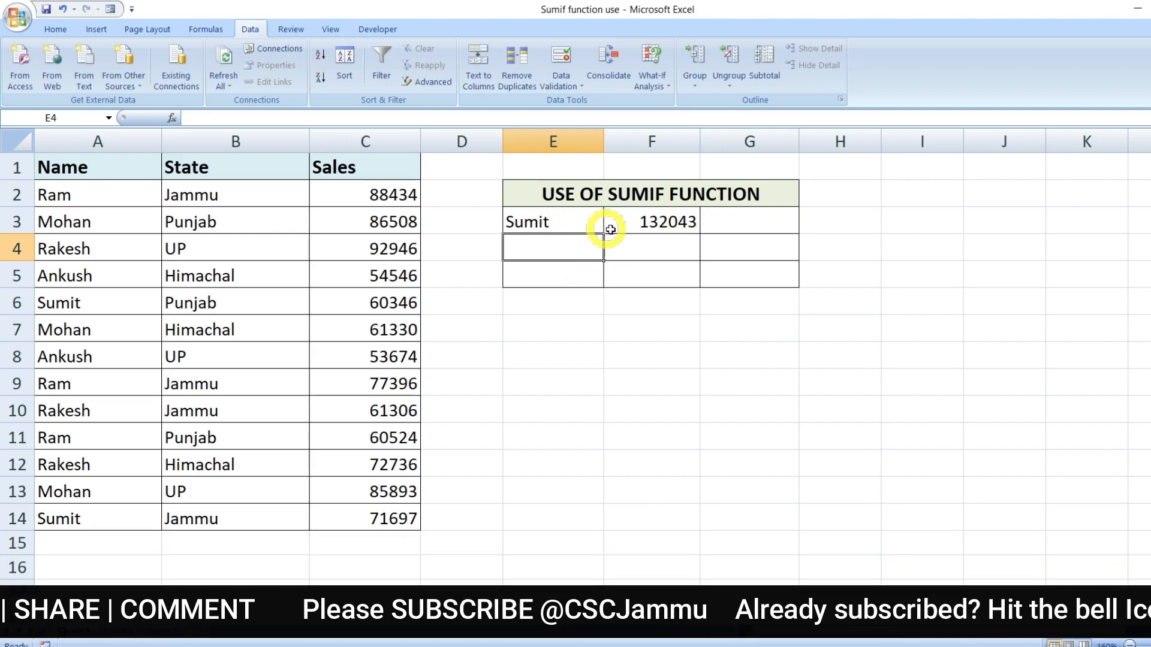
click(551, 218)
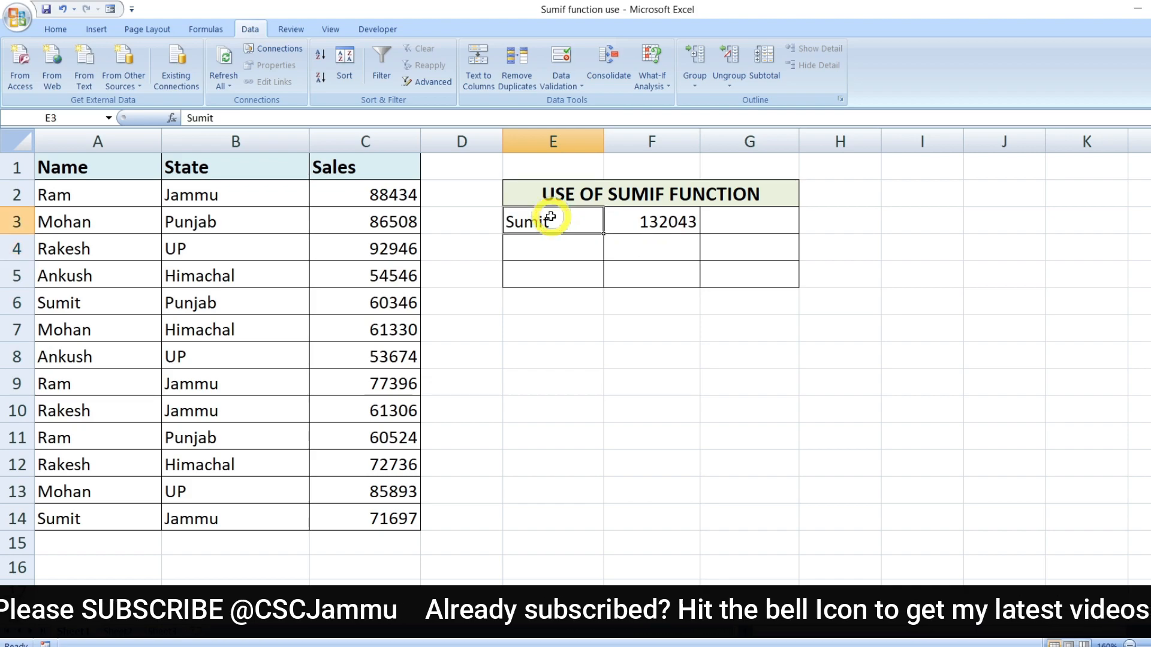
- Enter Jammu as the criterion in E4 and total its sales in F4 with =SUMIF(B2:B14,E4,C2:C14)
click(565, 247)
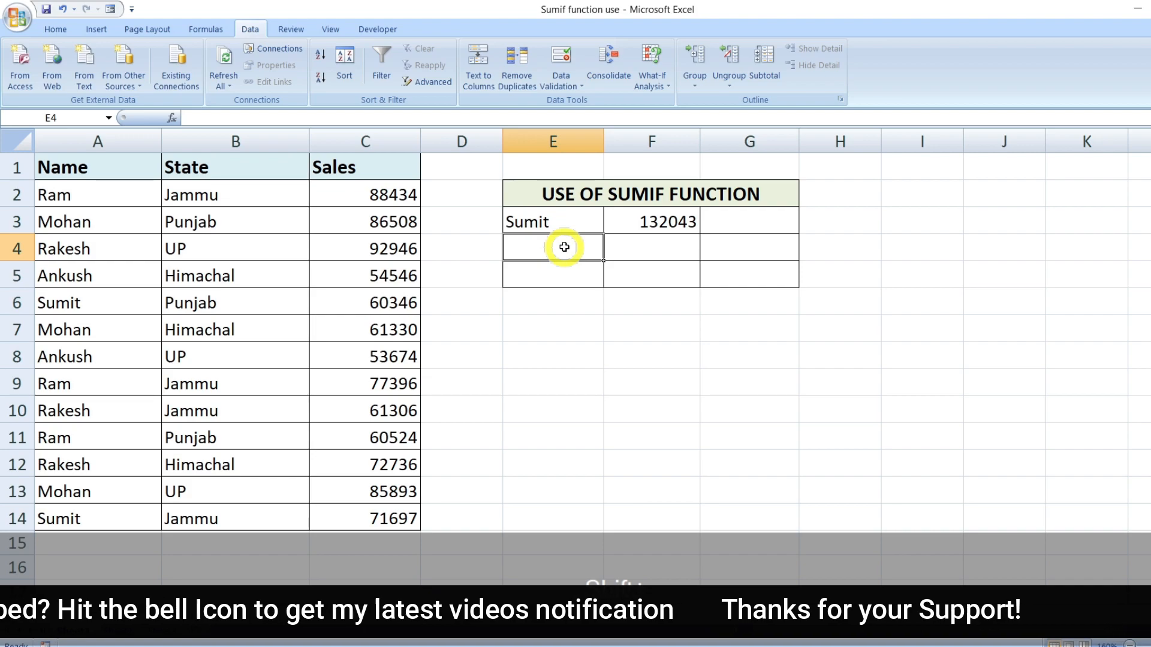
text(Jammu)
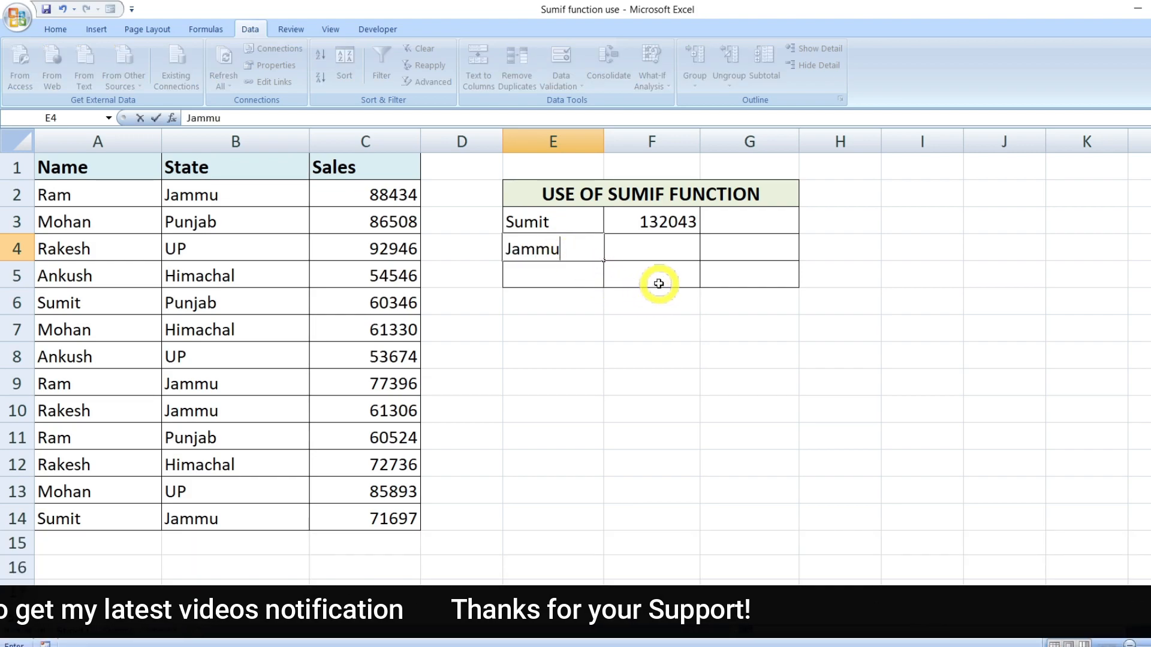
click(667, 242)
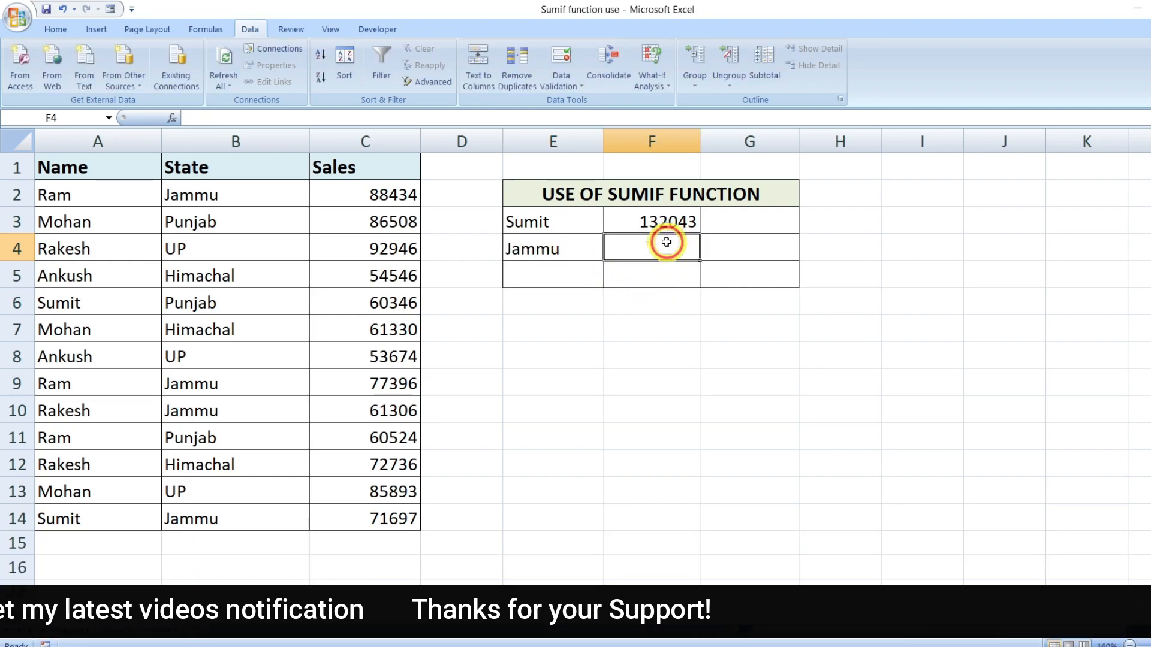
text(=)
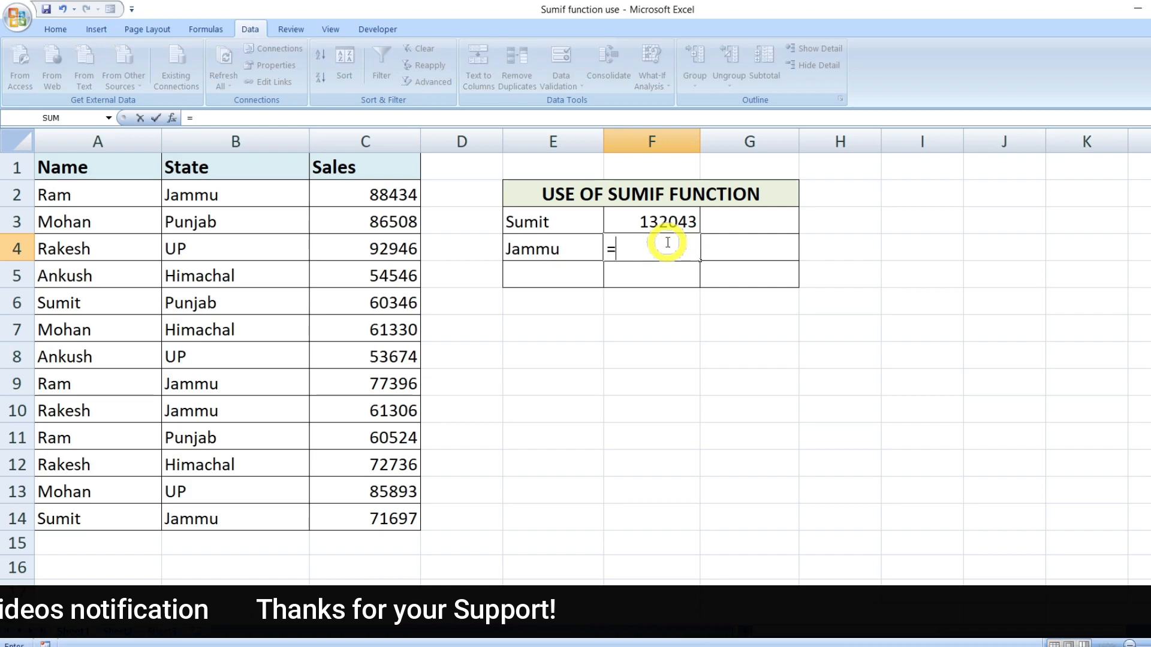
text(sumif()
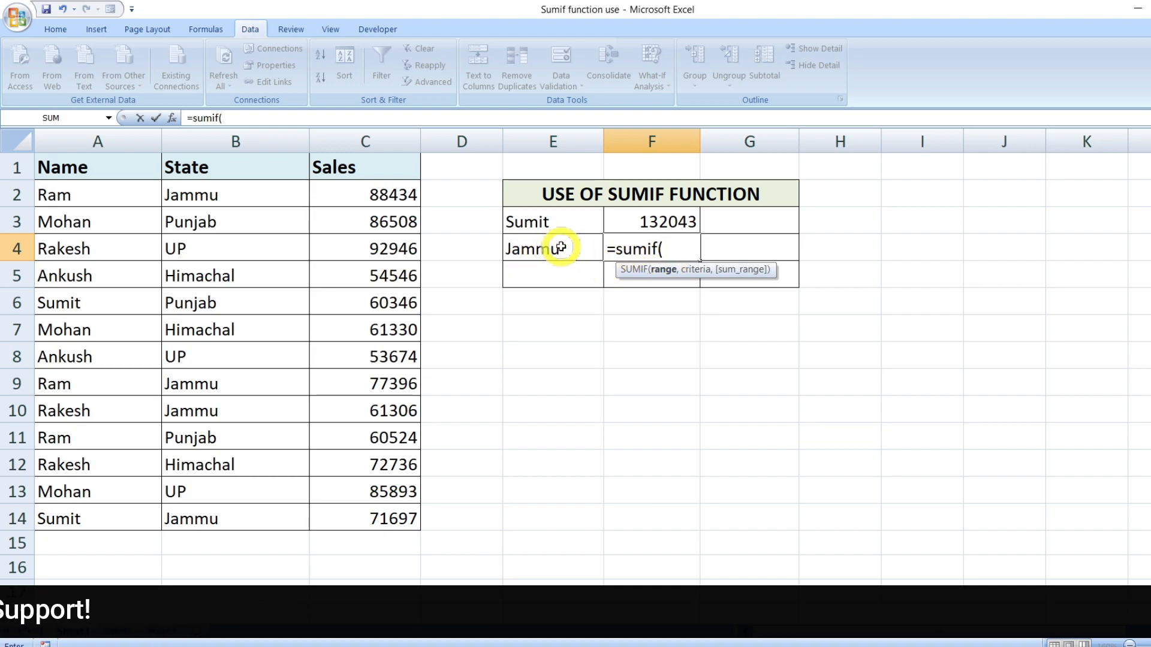
drag(214, 192, 209, 519)
text(,)
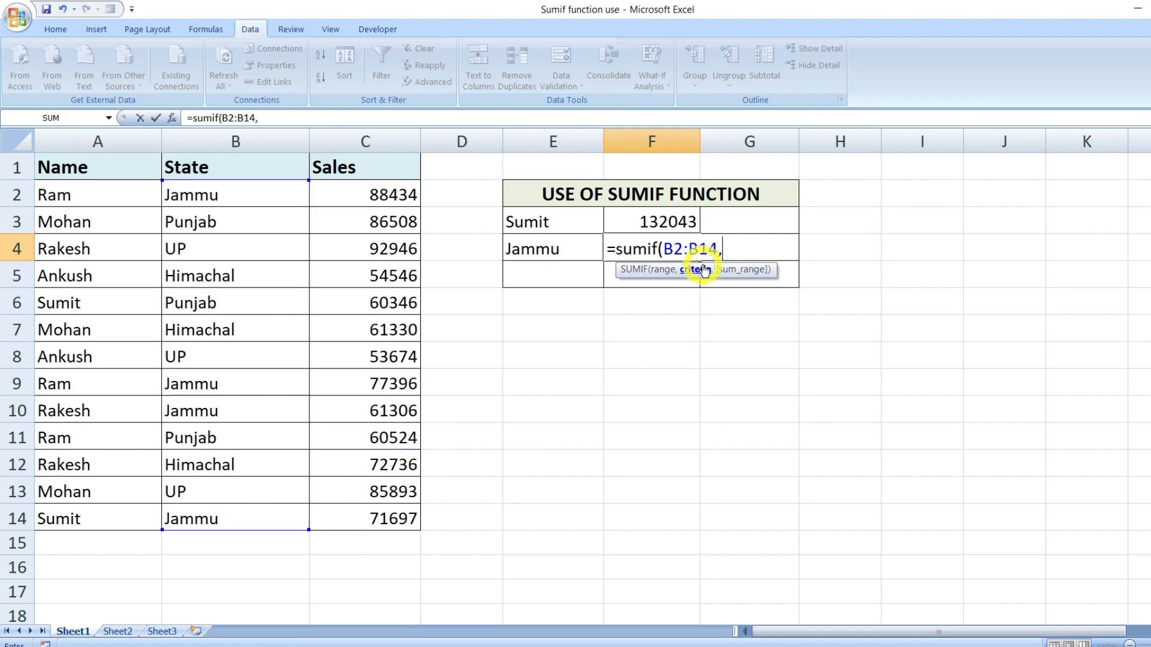
click(561, 249)
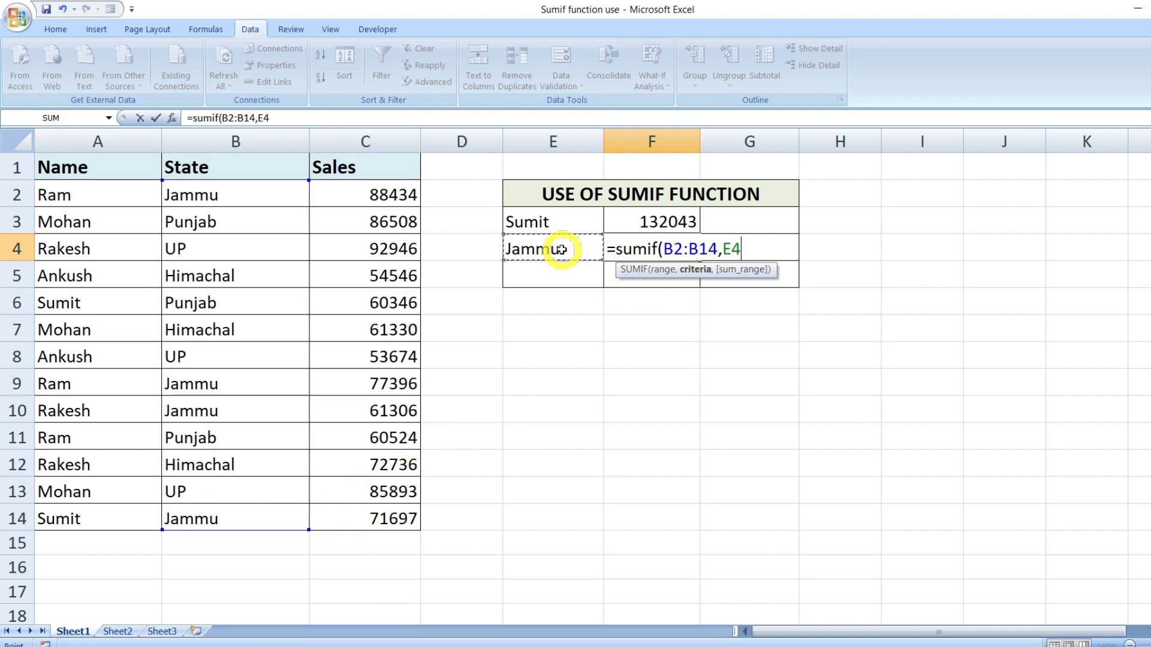
text(,)
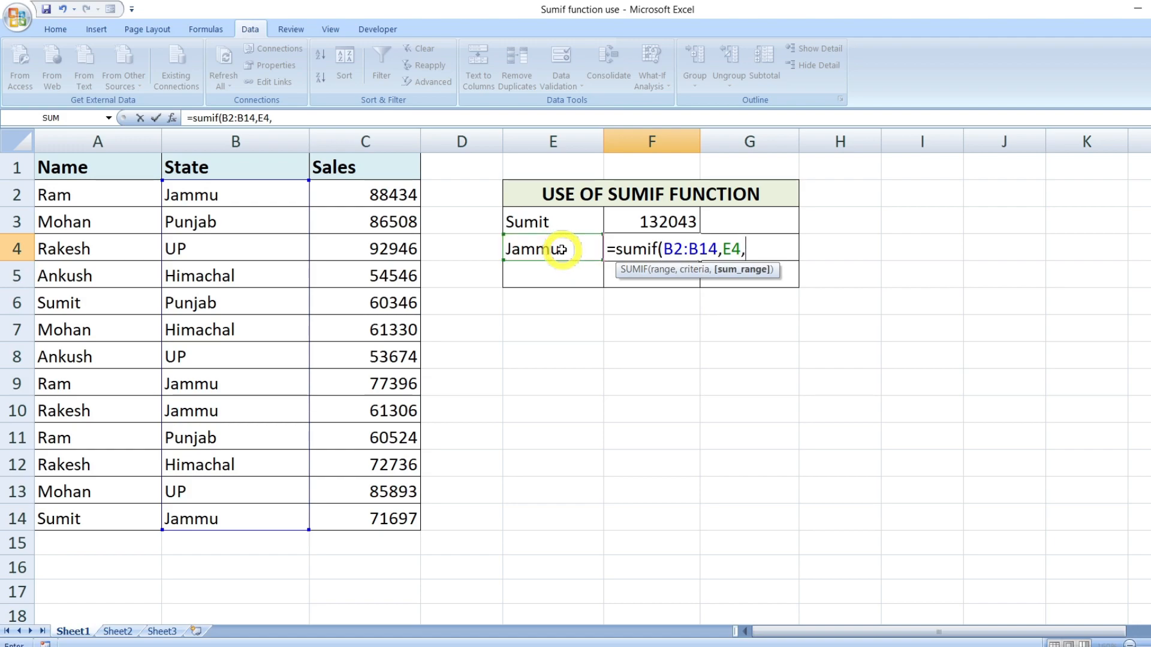
drag(395, 187, 384, 520)
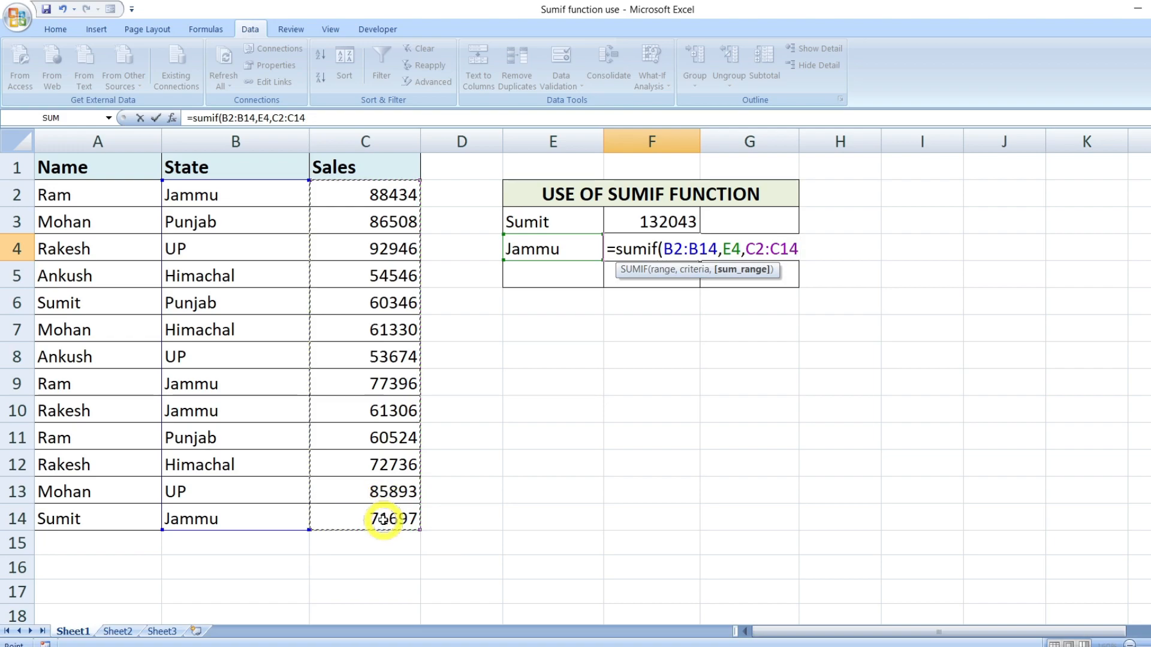
text())
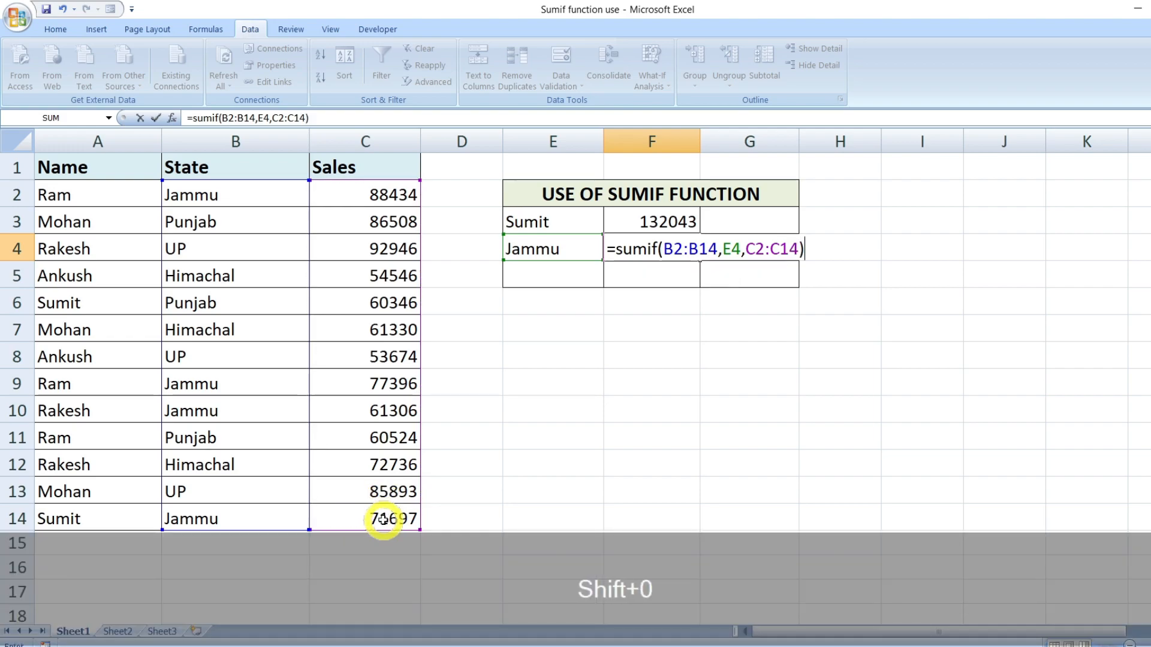
key(Return)
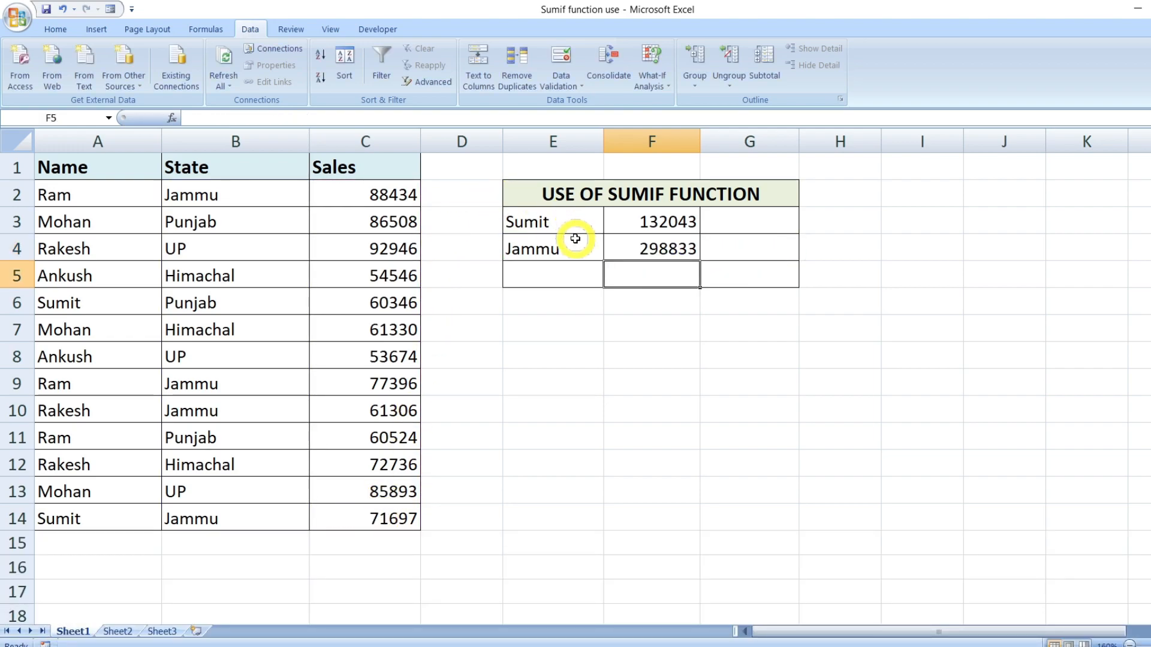
- Check the SUMIF total in F4 against the Jammu sales records in rows 2, 9, 10 and 14
click(663, 248)
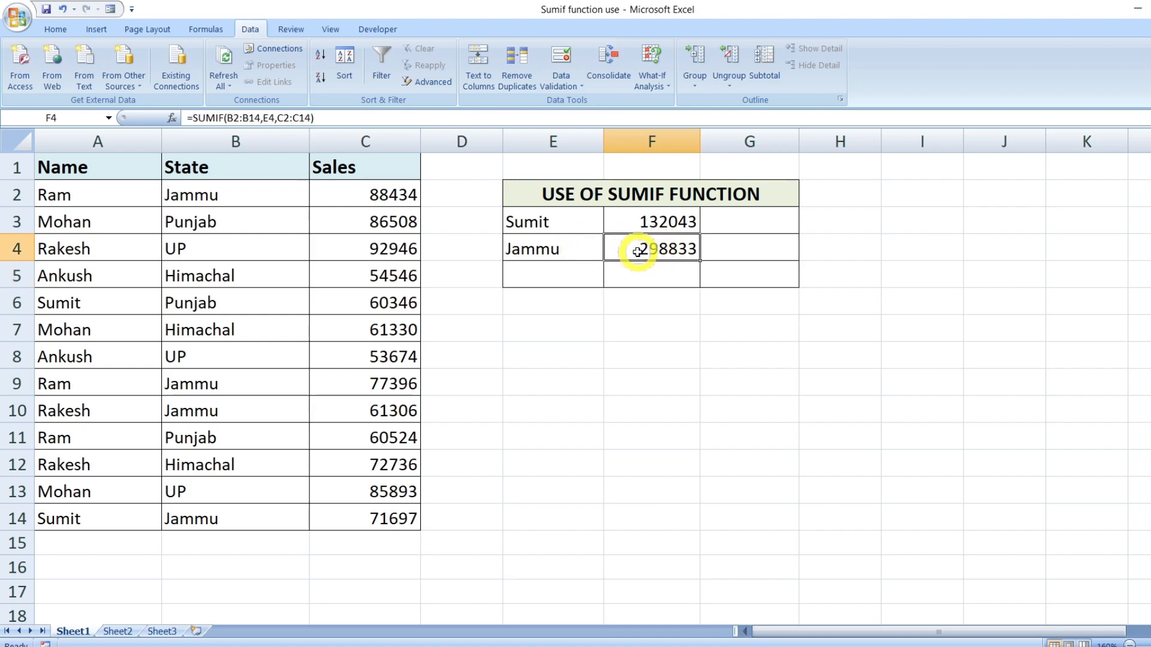
drag(222, 193, 400, 197)
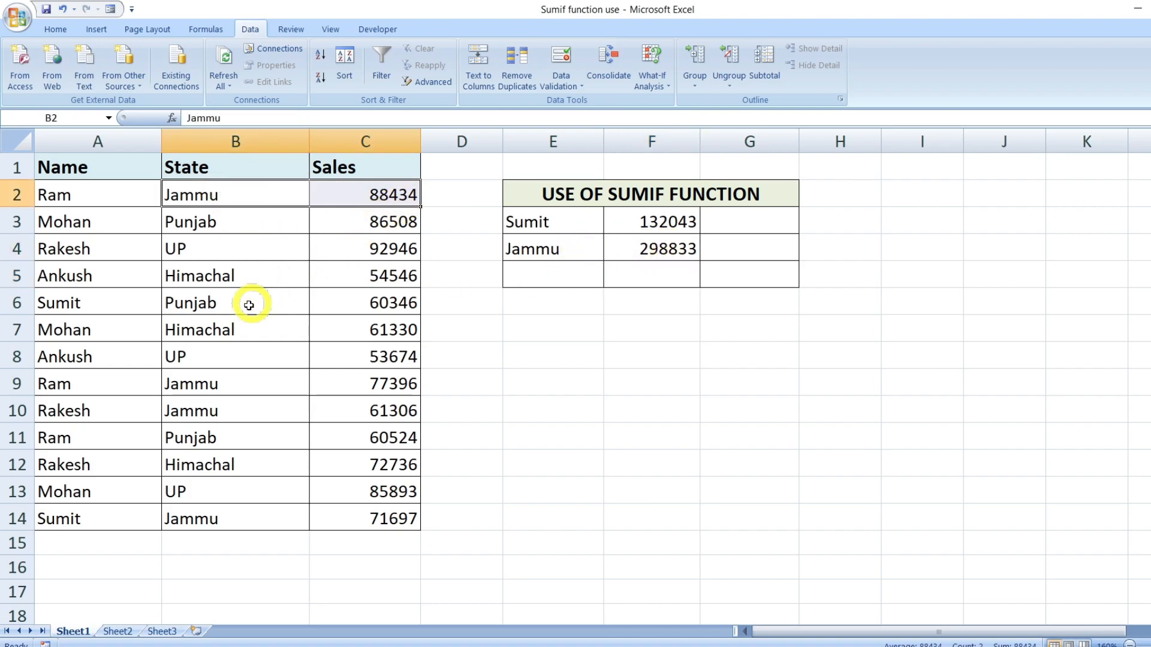
drag(192, 380, 354, 380)
click(240, 411)
drag(240, 411, 387, 412)
drag(295, 527, 415, 520)
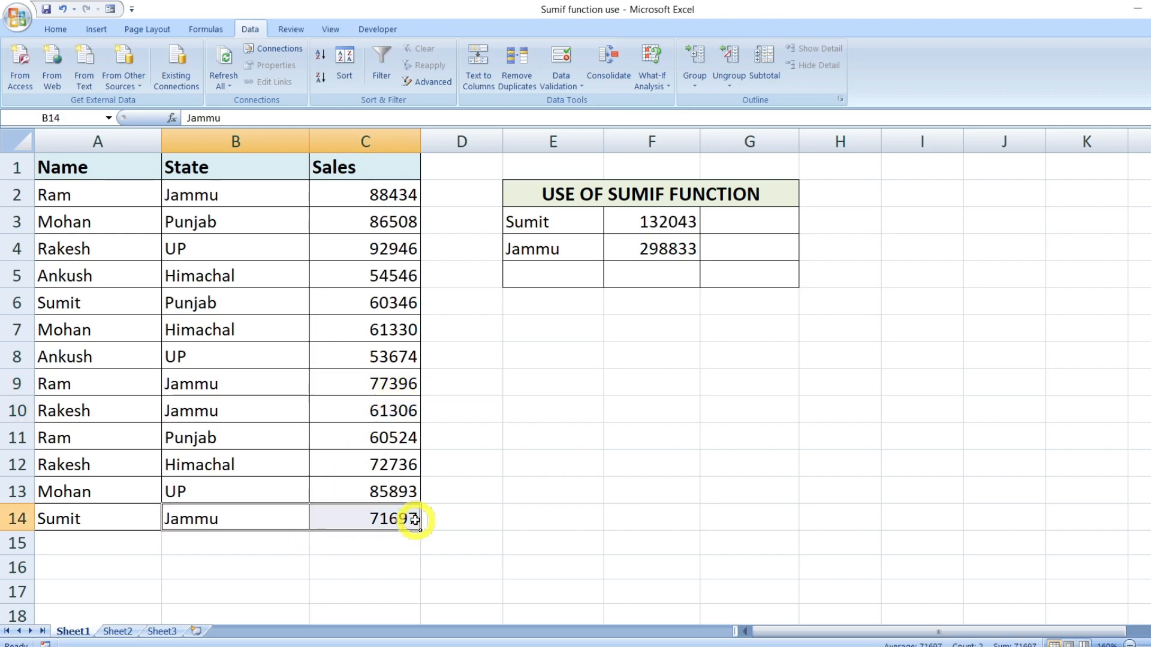
click(662, 248)
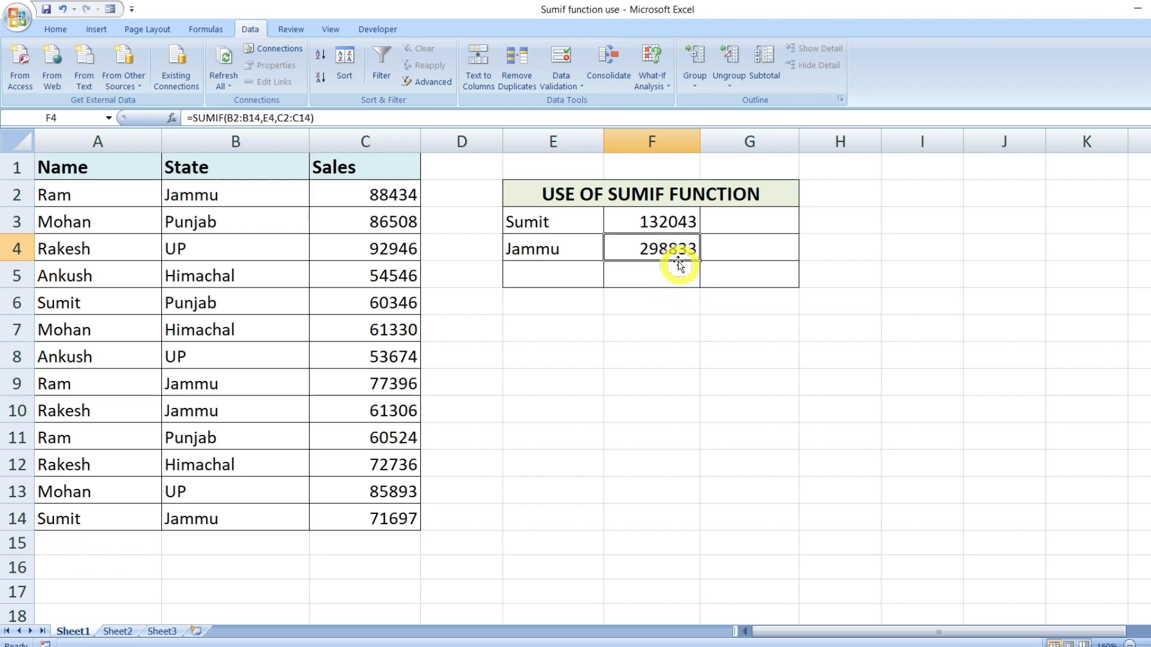
- Change the state criterion in E4 to UP and check the recalculated total in F4
click(566, 249)
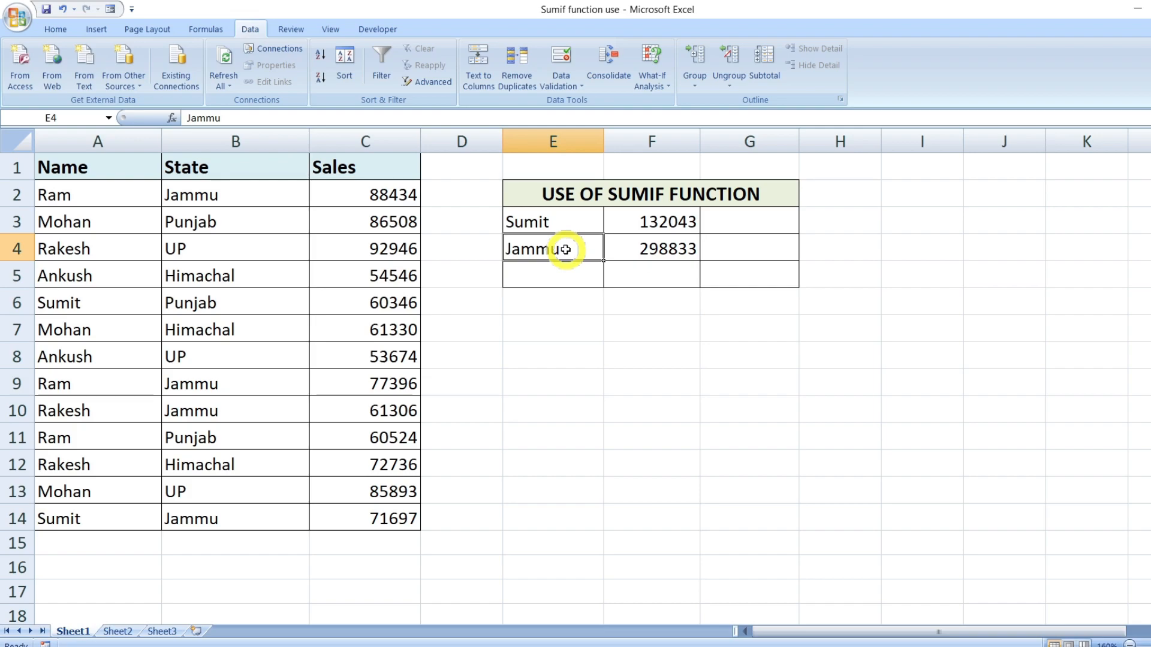
text(UP)
key(Return)
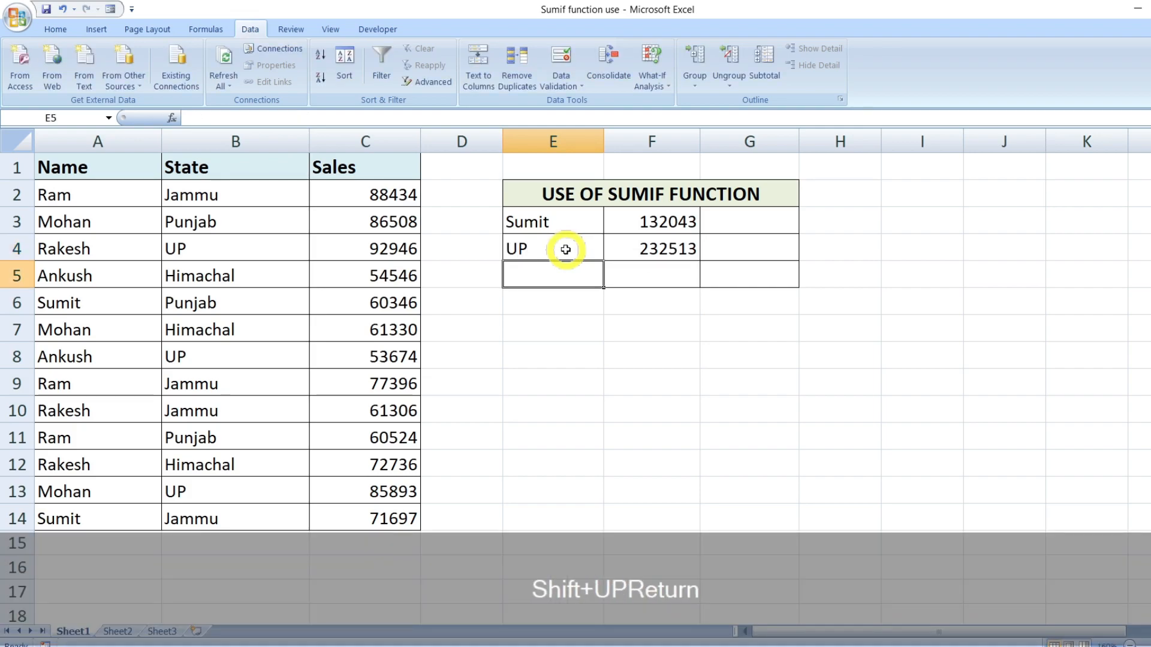
click(633, 250)
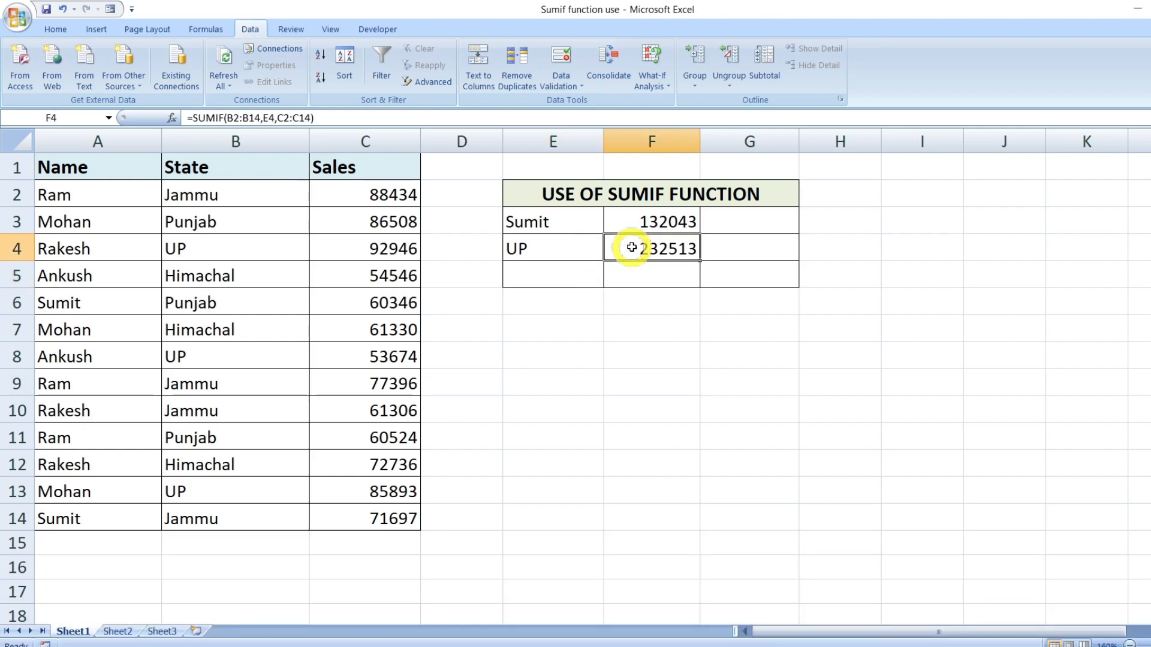
- Replace the state criterion in E4 with Himachal and inspect the total in F4
click(572, 242)
text(Hi)
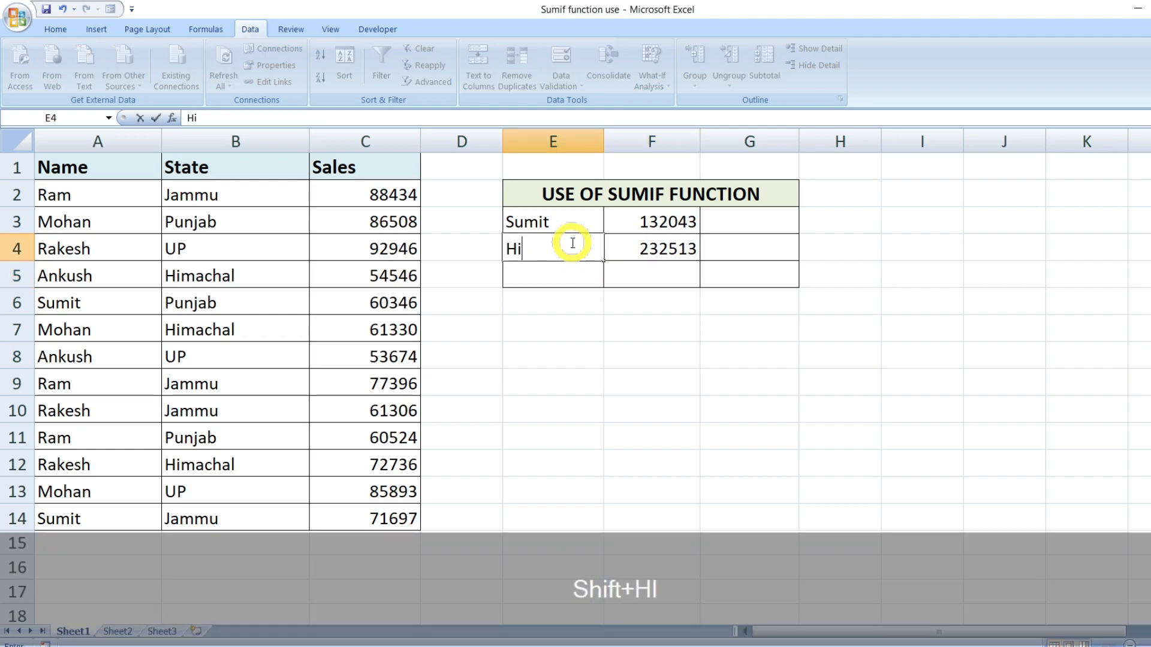
text(machal)
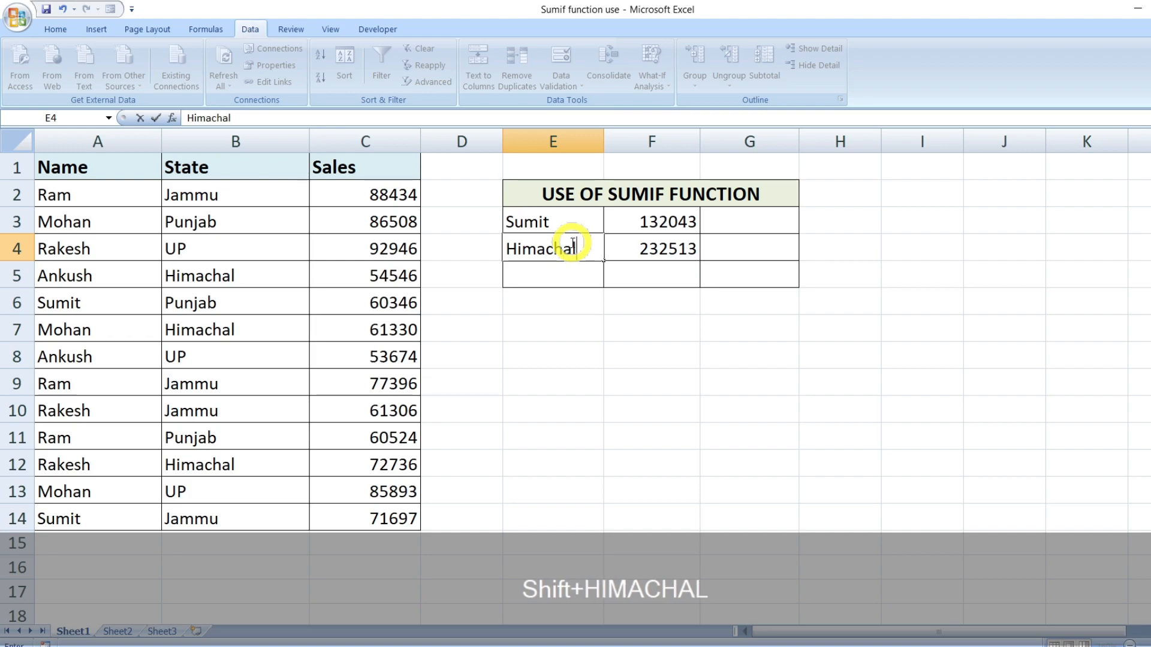
key(Return)
click(670, 250)
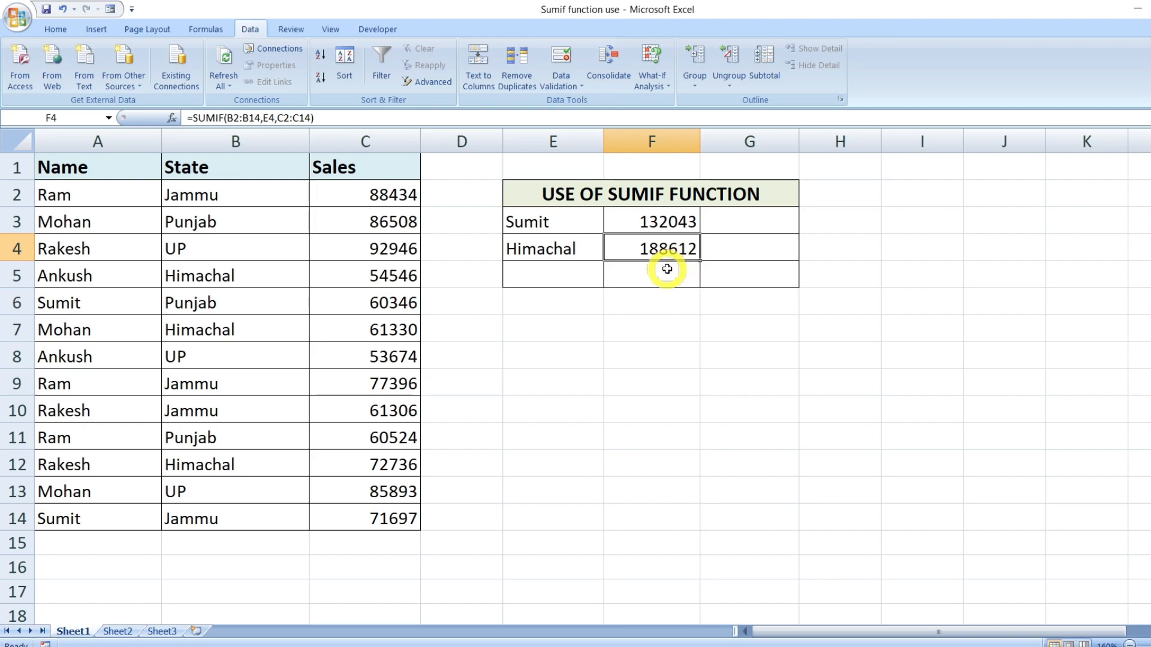
- Review the sales figures in C2:C14, the states in B2:B13 and the criteria in E3 and E4
drag(355, 196, 391, 515)
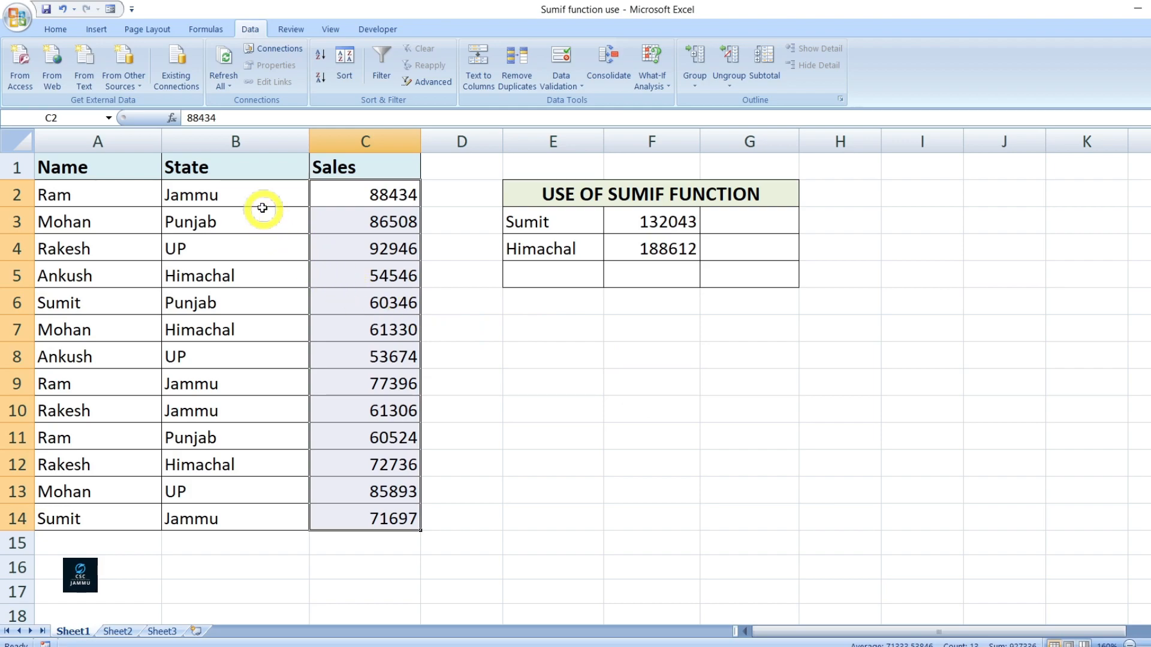
drag(234, 192, 219, 485)
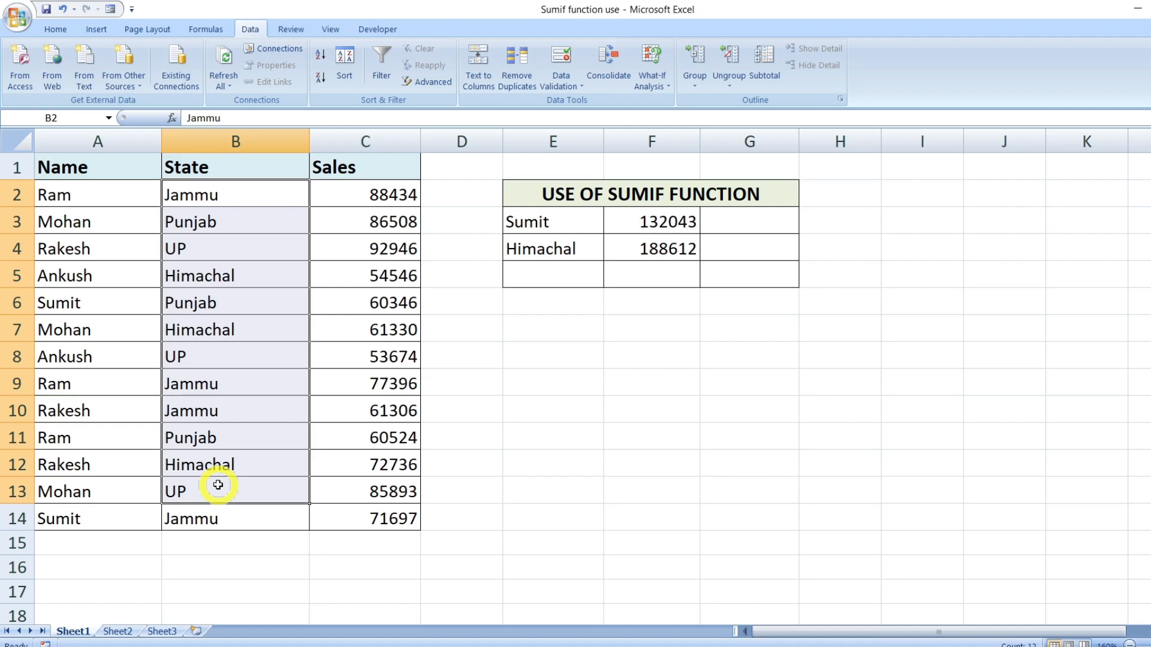
click(536, 228)
click(534, 249)
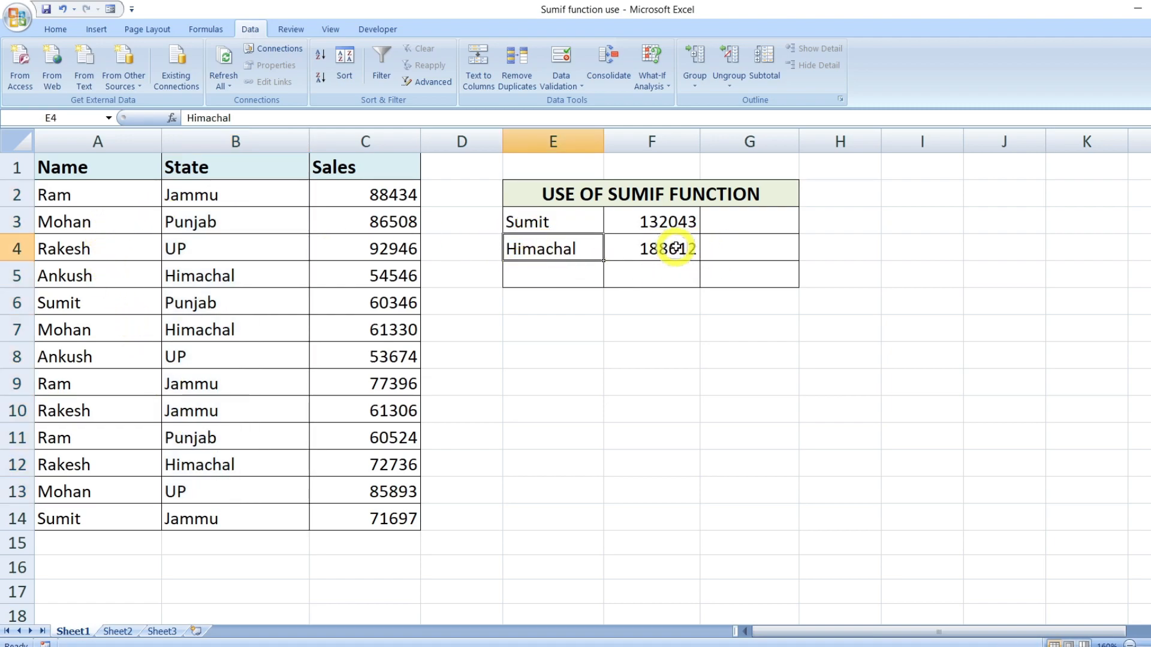